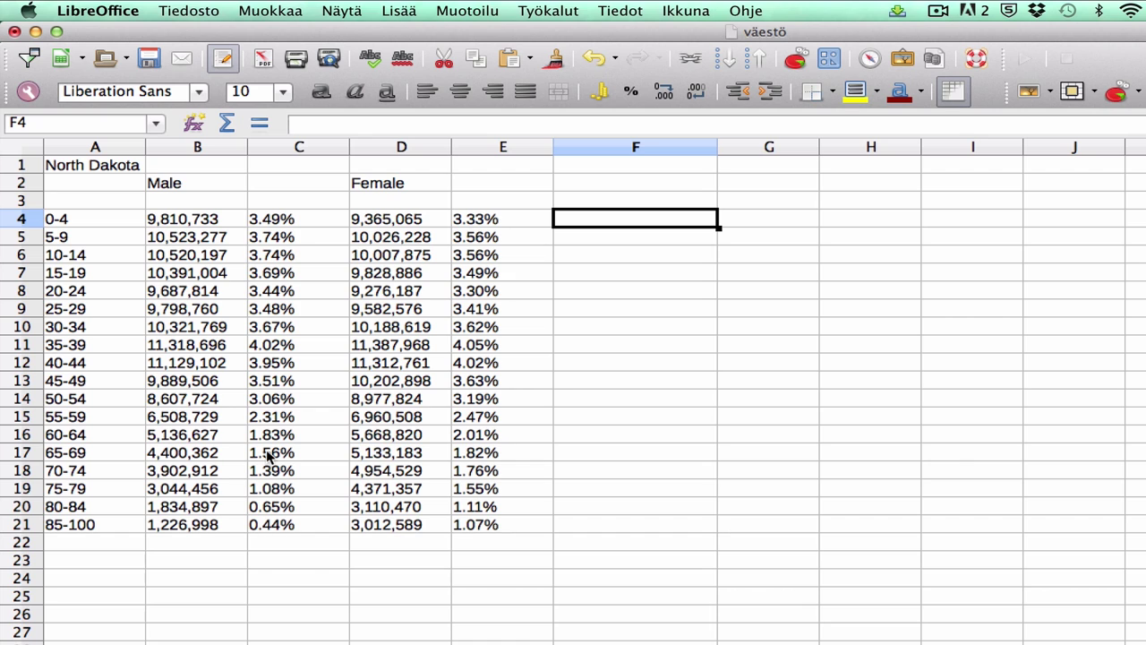
Enter the test number 123 in cell C22 below the male percentages, and clear that cell again.
{"action": "left_click", "coordinate": [273, 545]}
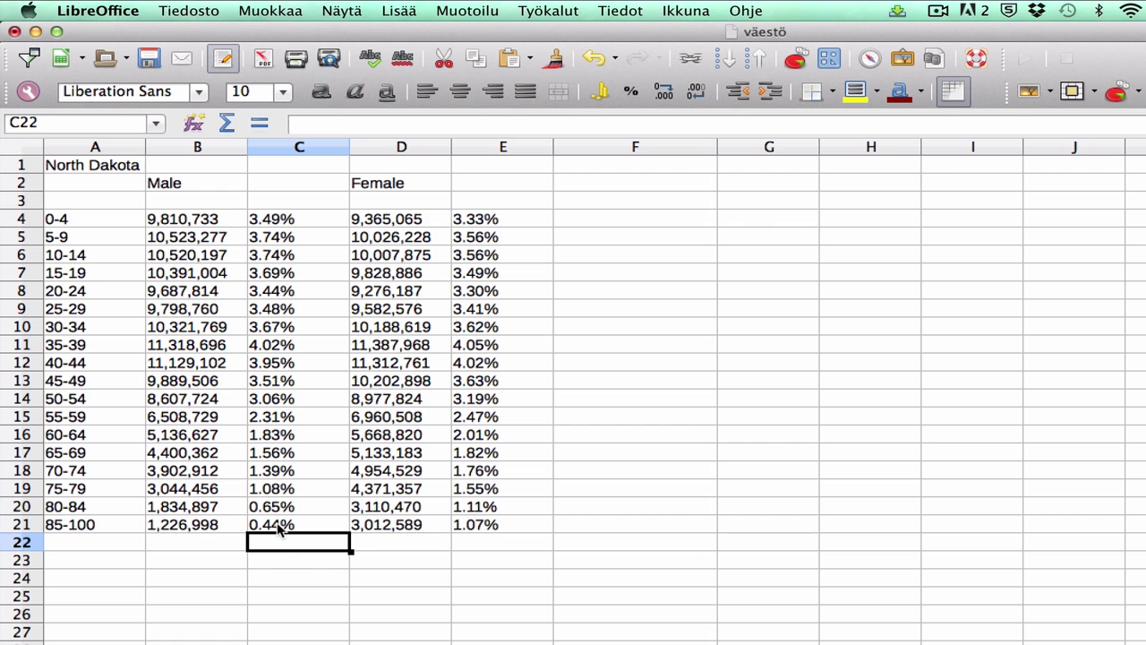
{"action": "type", "text": "123"}
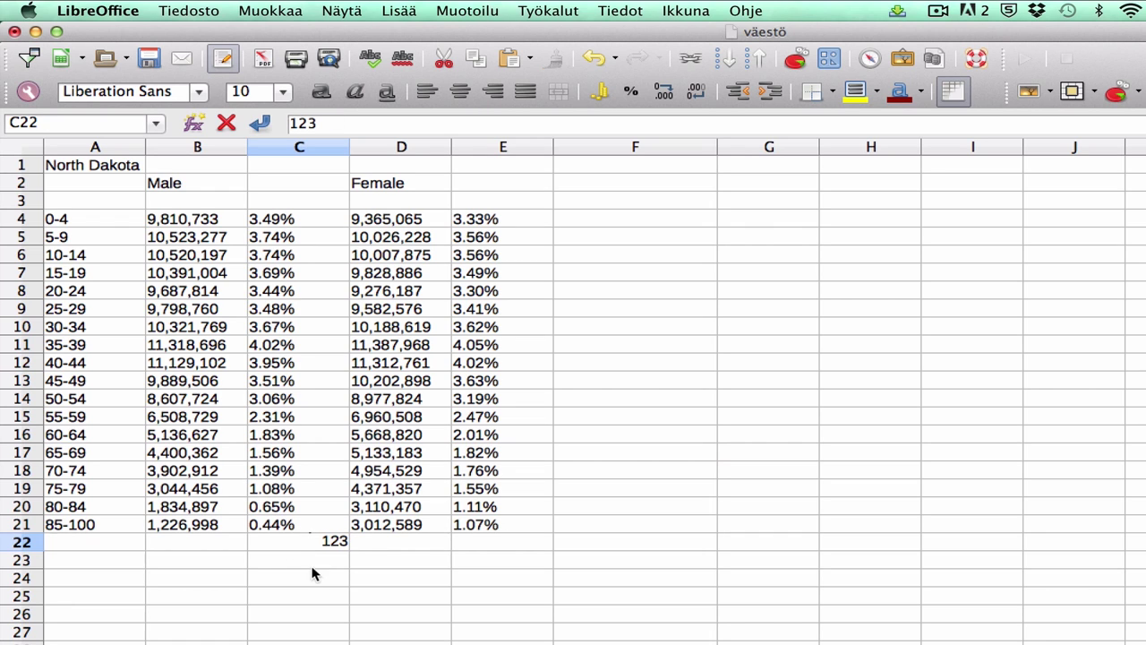
{"action": "key", "text": "Return"}
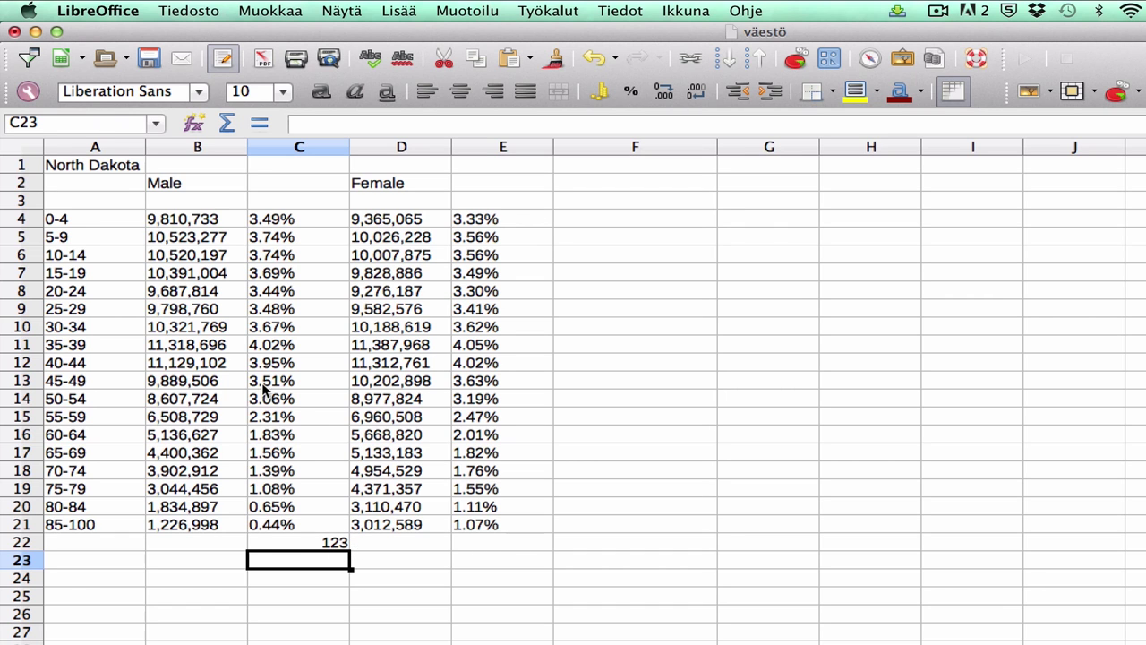
{"action": "left_click", "coordinate": [279, 543]}
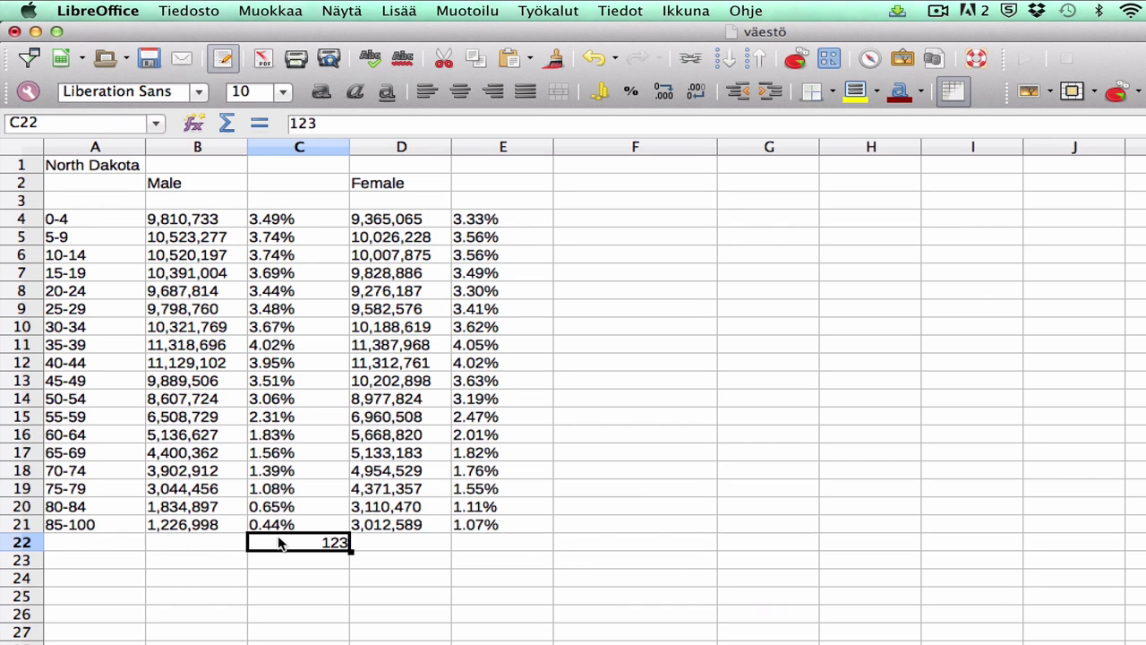
{"action": "key", "text": "BackSpace"}
{"action": "left_click", "coordinate": [591, 525]}
Enter the formula =NUMEROARVO(C4;".") in cell F4 to convert the first male percentage from text to a number.
{"action": "left_click", "coordinate": [572, 220]}
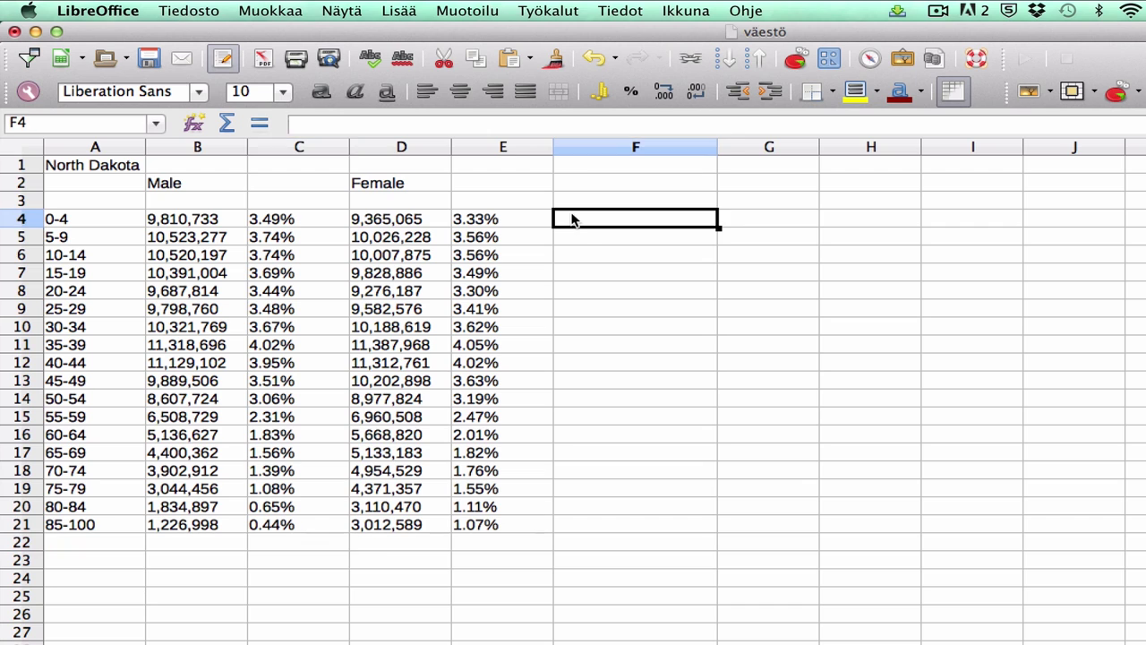
{"action": "type", "text": "=n"}
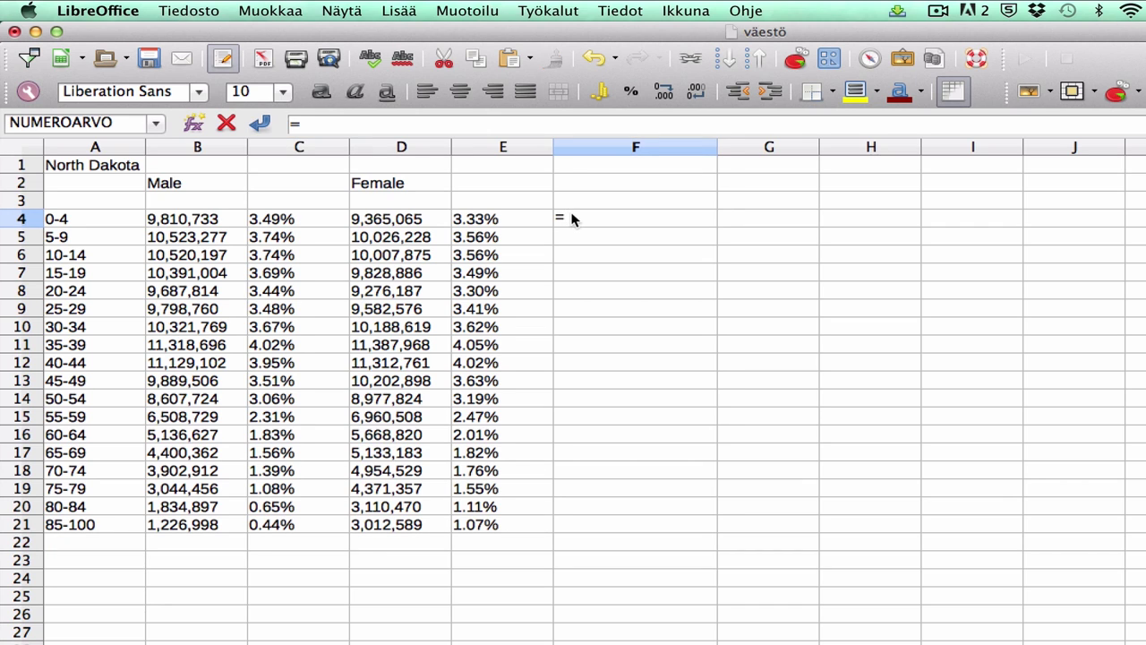
{"action": "type", "text": "um"}
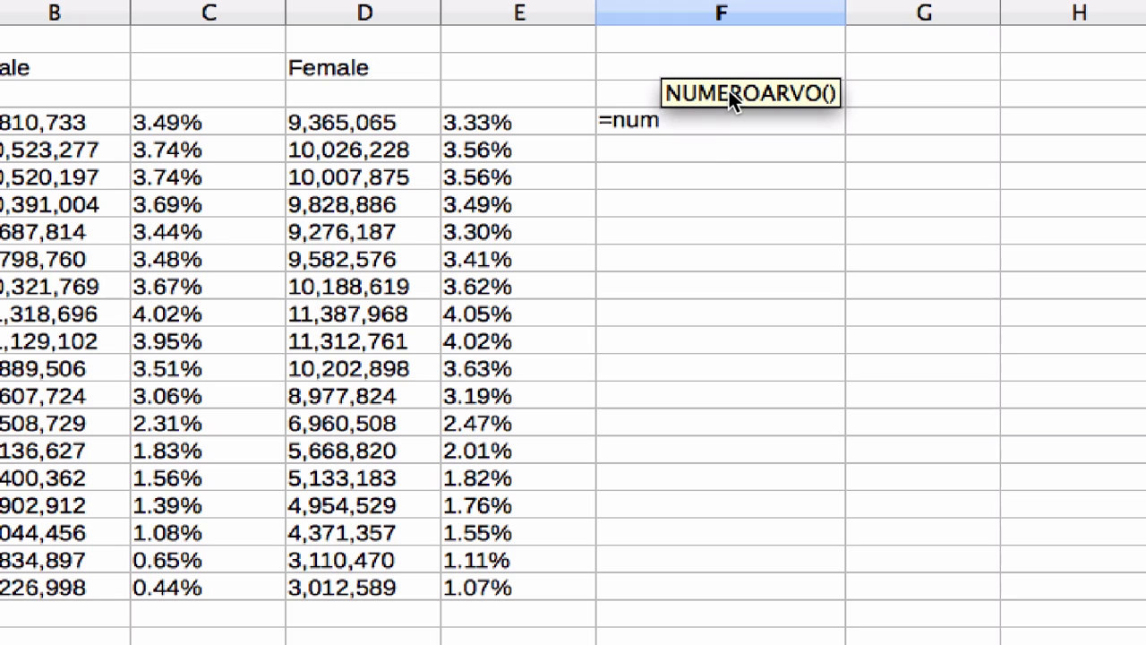
{"action": "type", "text": "eroarvo("}
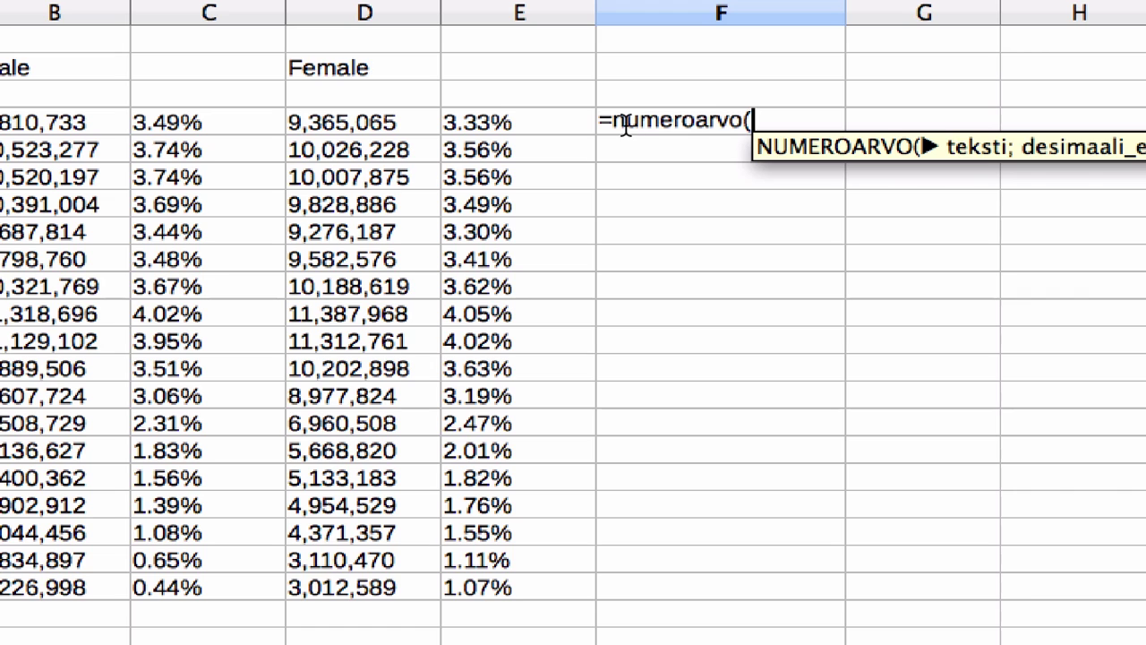
{"action": "left_click", "coordinate": [167, 118]}
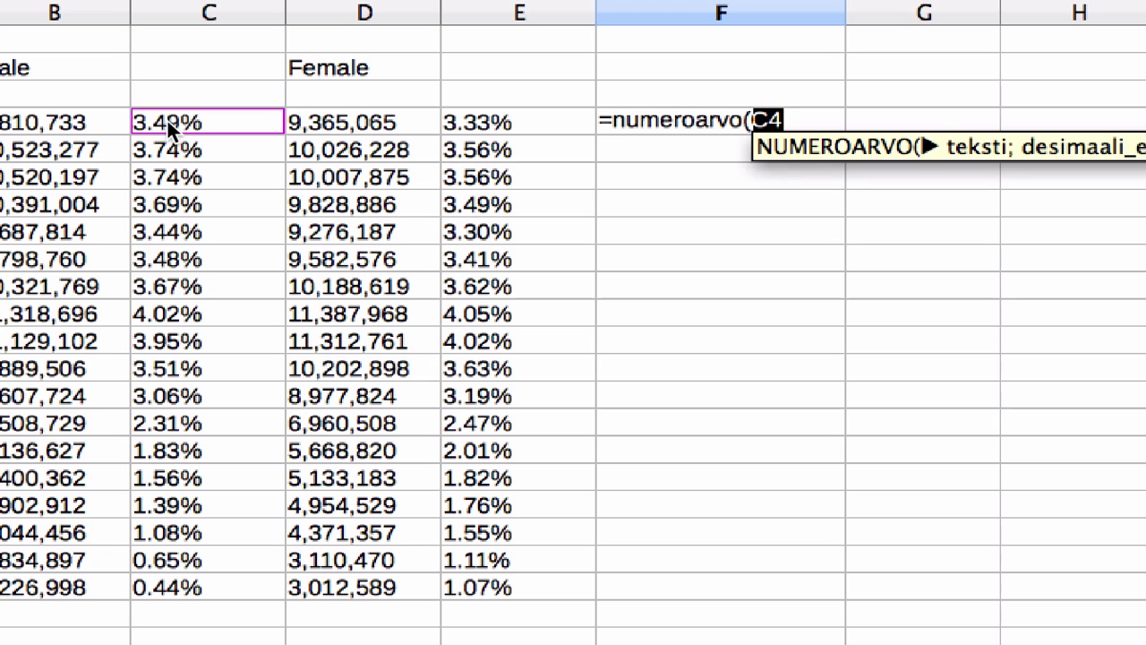
{"action": "type", "text": ";"}
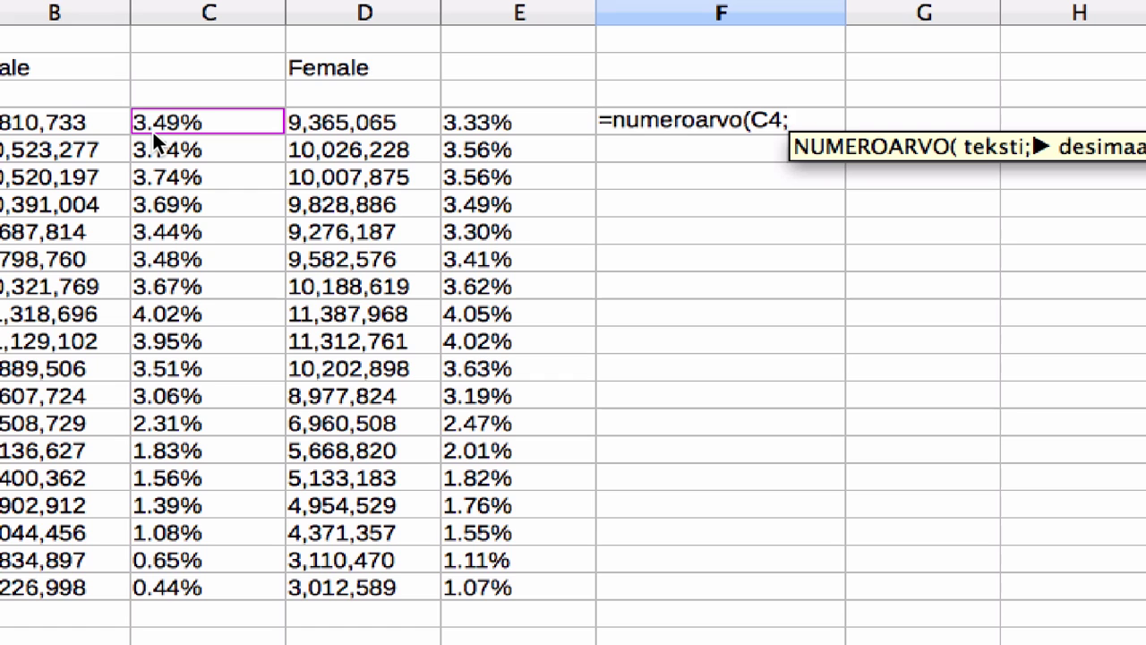
{"action": "type", "text": "\".\""}
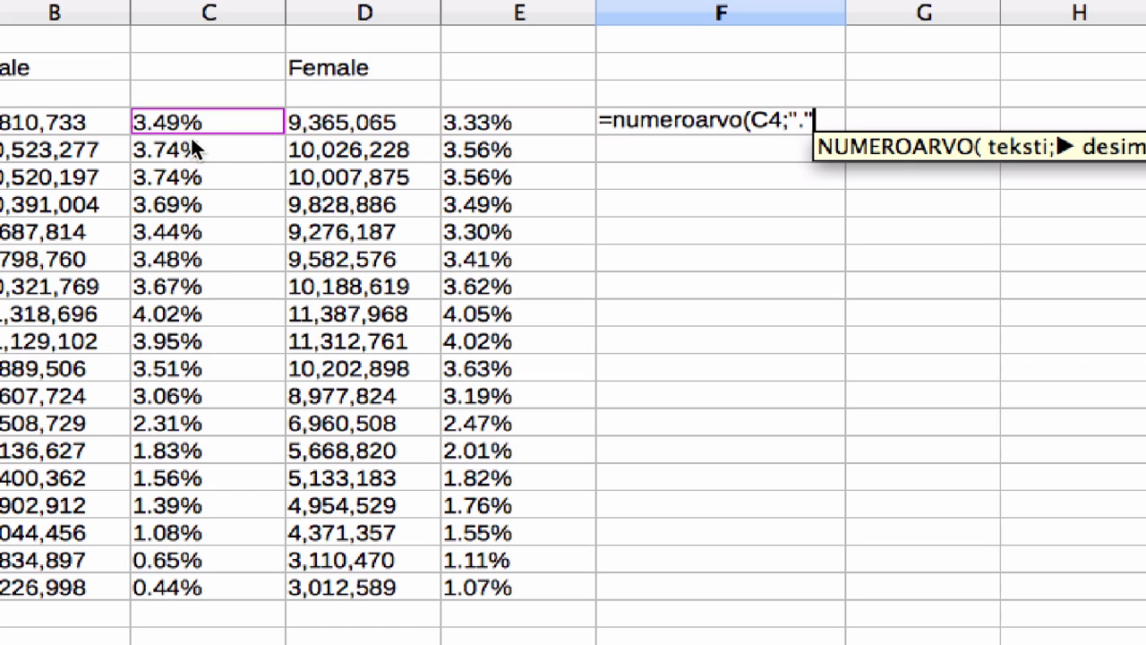
{"action": "type", "text": ")"}
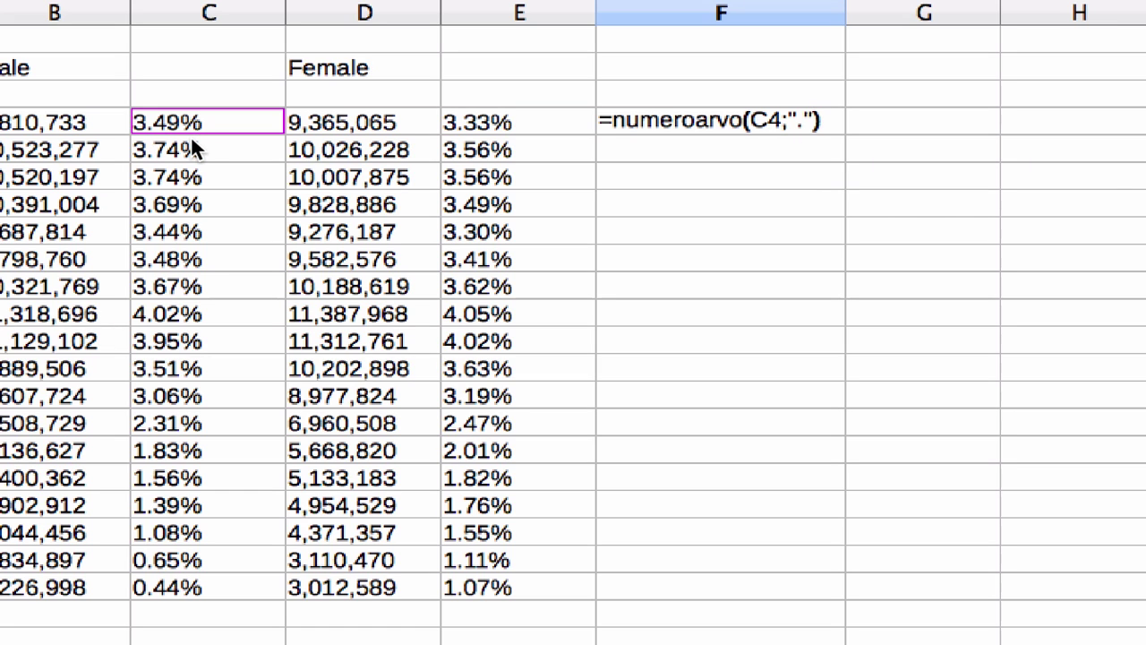
{"action": "key", "text": "Return"}
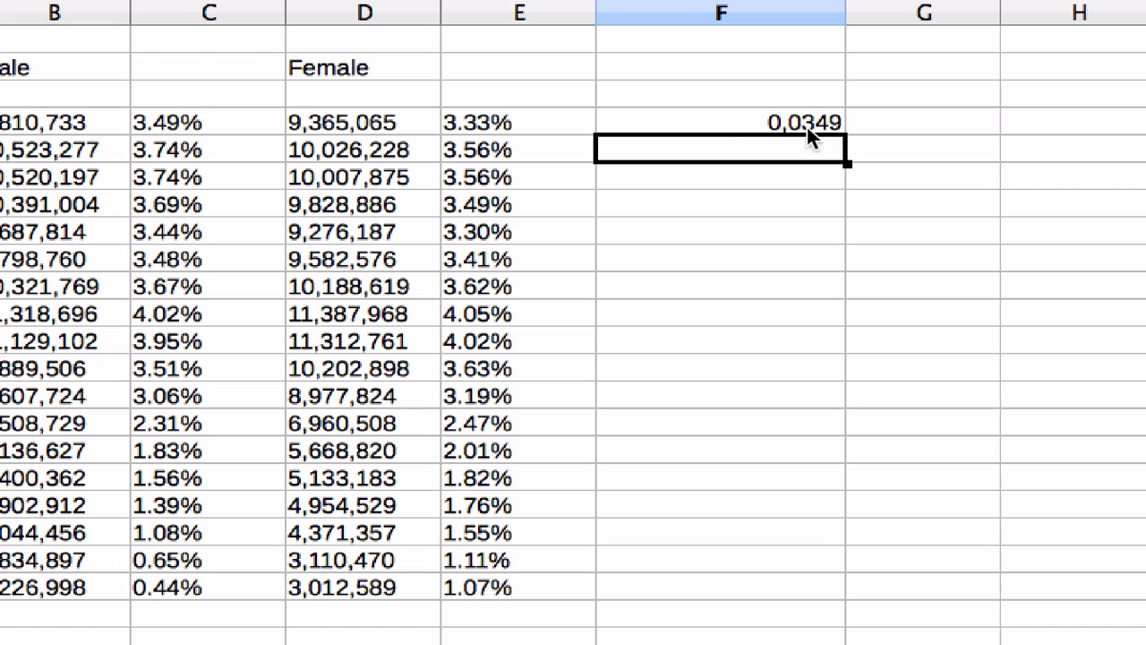
Fill the F4 formula down through F21 and copy the filled range F4:F21.
{"action": "left_click", "coordinate": [697, 117]}
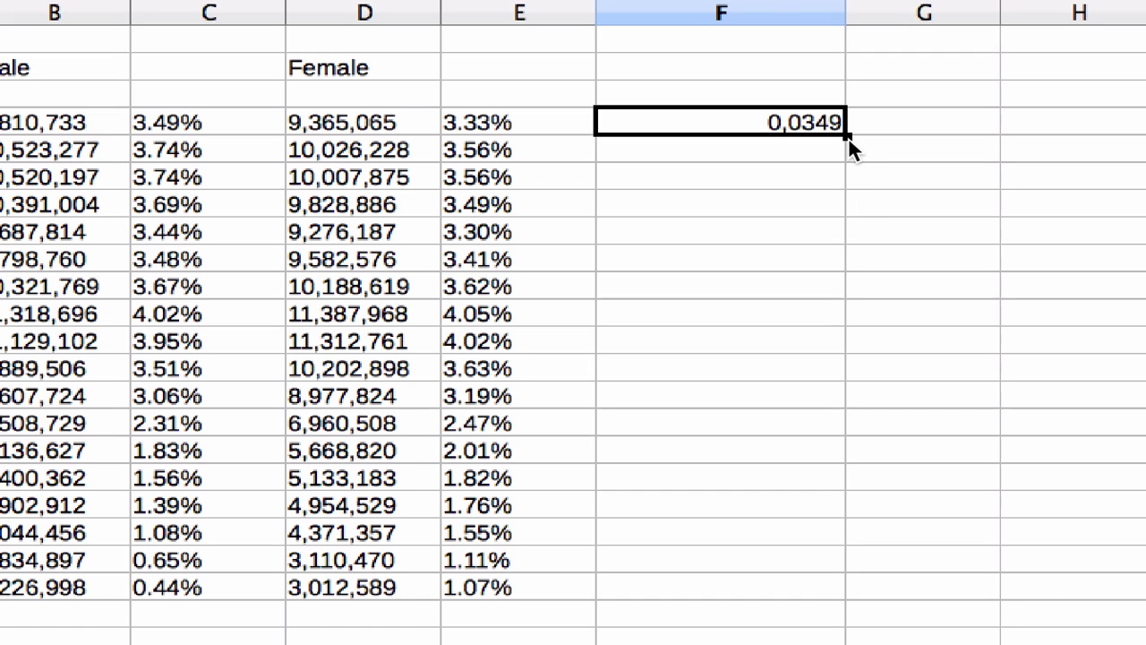
{"action": "left_click_drag", "start_coordinate": [847, 136], "coordinate": [831, 611]}
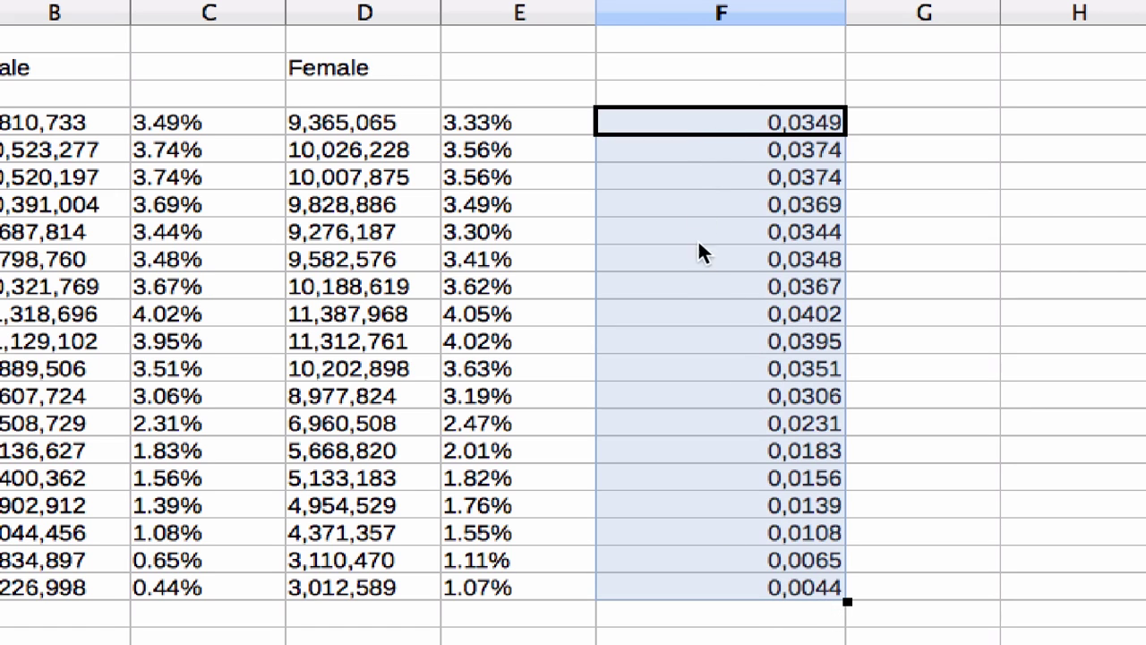
{"action": "right_click", "coordinate": [700, 288]}
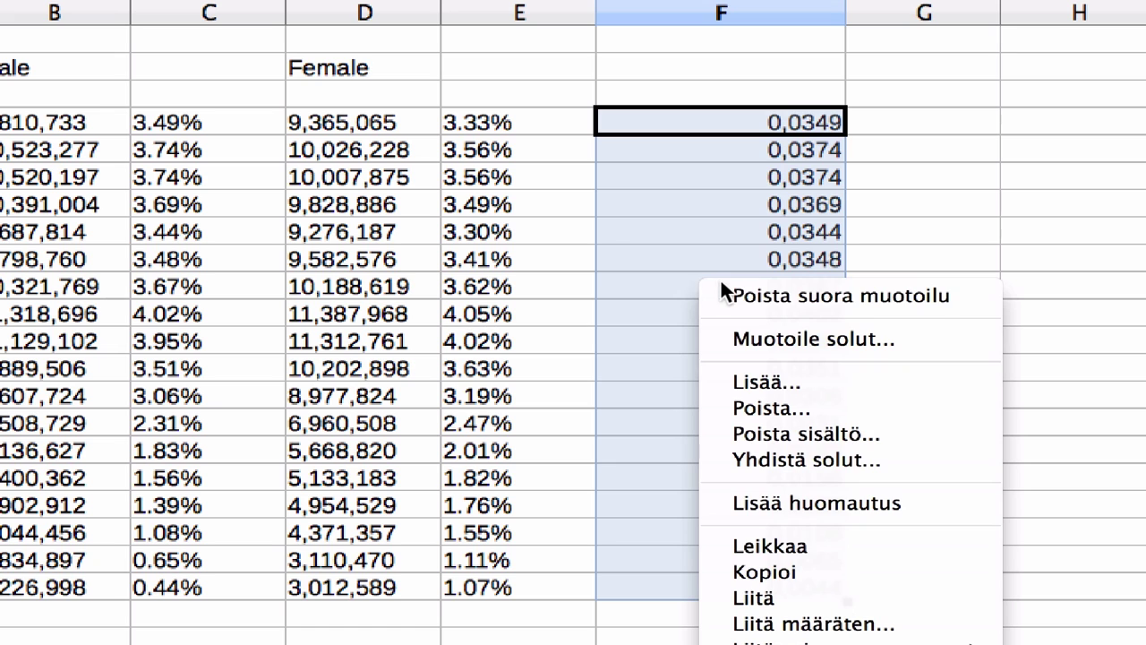
{"action": "left_click", "coordinate": [784, 574]}
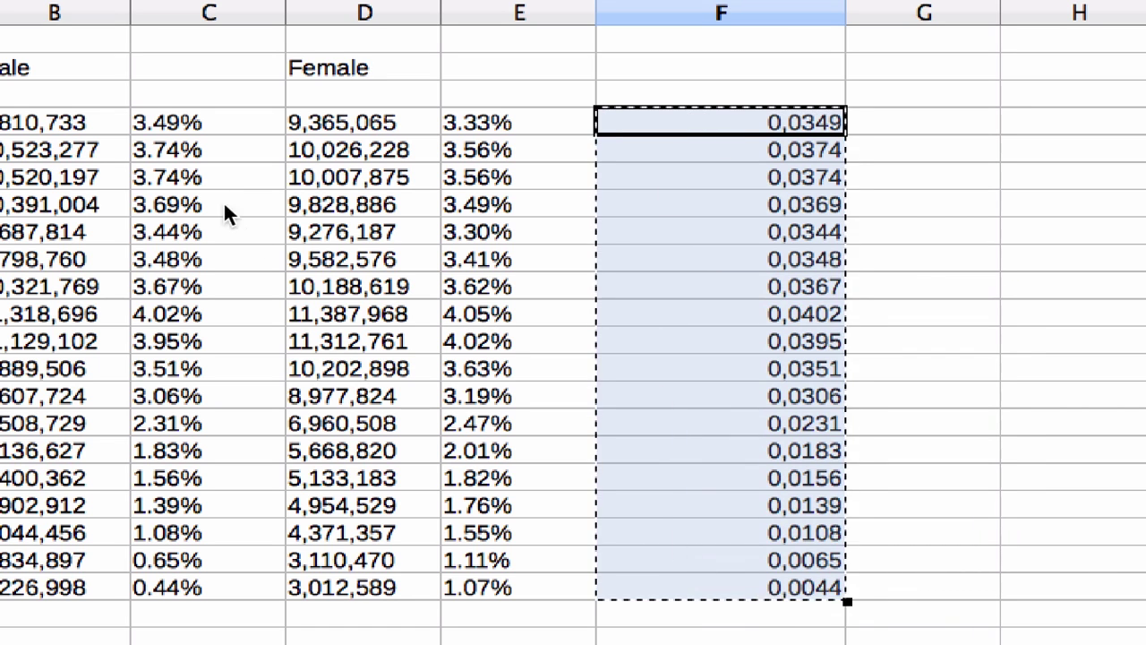
Paste the copied values as numbers only over the male text percentages in C4:C21, accepting the overwrite.
{"action": "left_click_drag", "start_coordinate": [206, 126], "coordinate": [164, 484]}
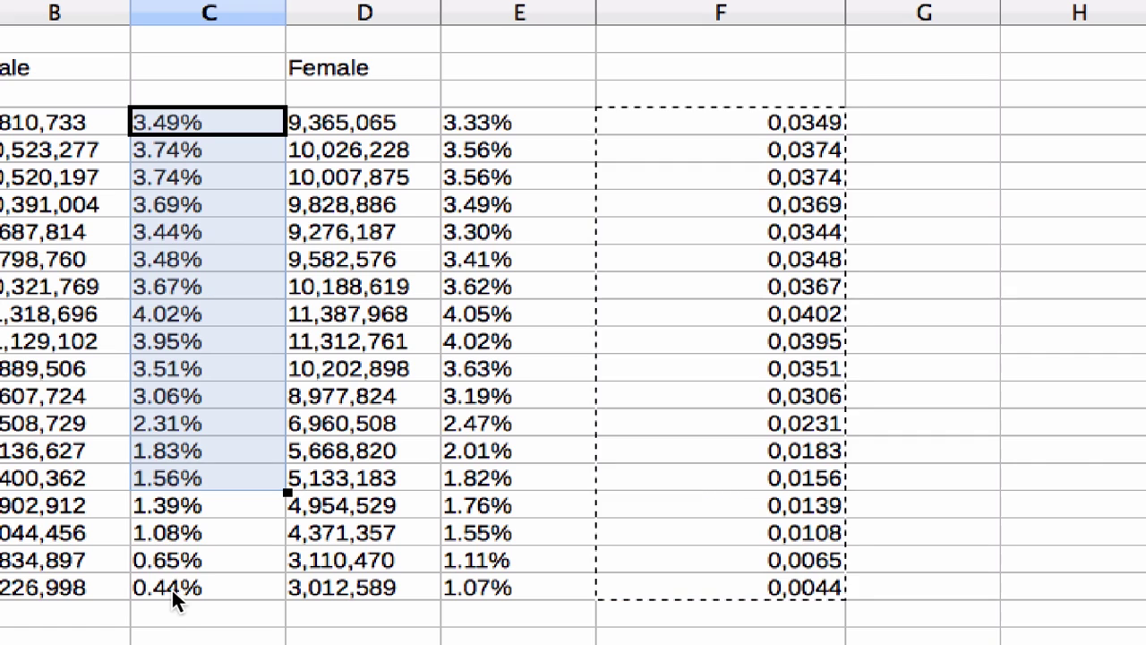
{"action": "left_click_drag", "start_coordinate": [171, 588], "coordinate": [171, 583]}
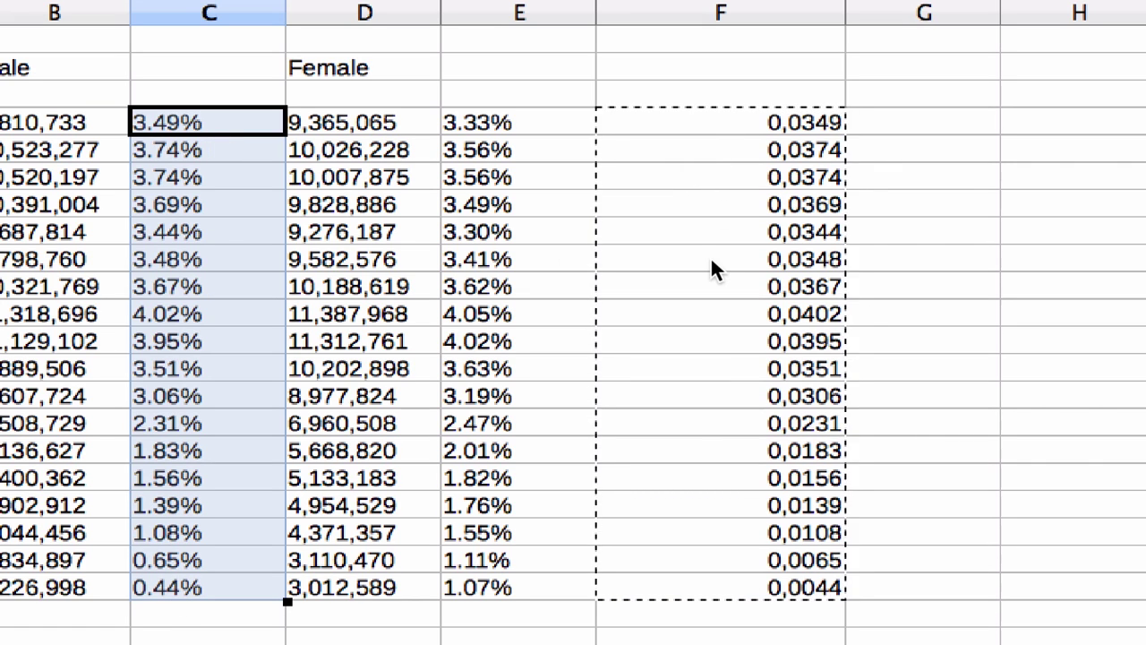
{"action": "right_click", "coordinate": [194, 210]}
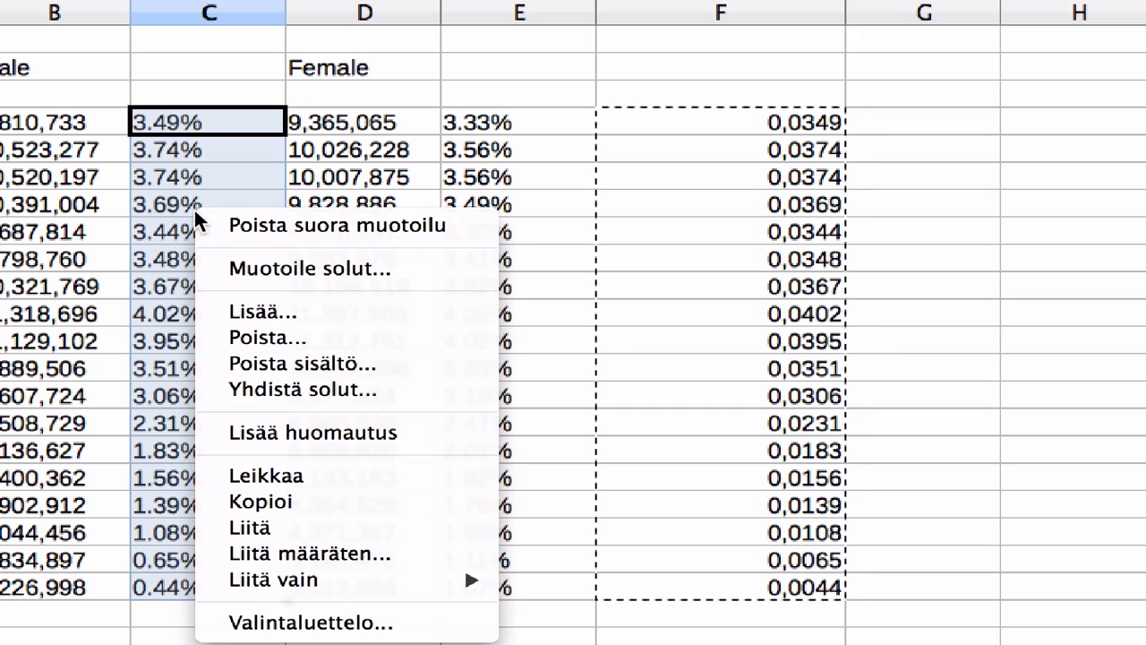
{"action": "mouse_move", "coordinate": [319, 586]}
{"action": "mouse_move", "coordinate": [358, 581]}
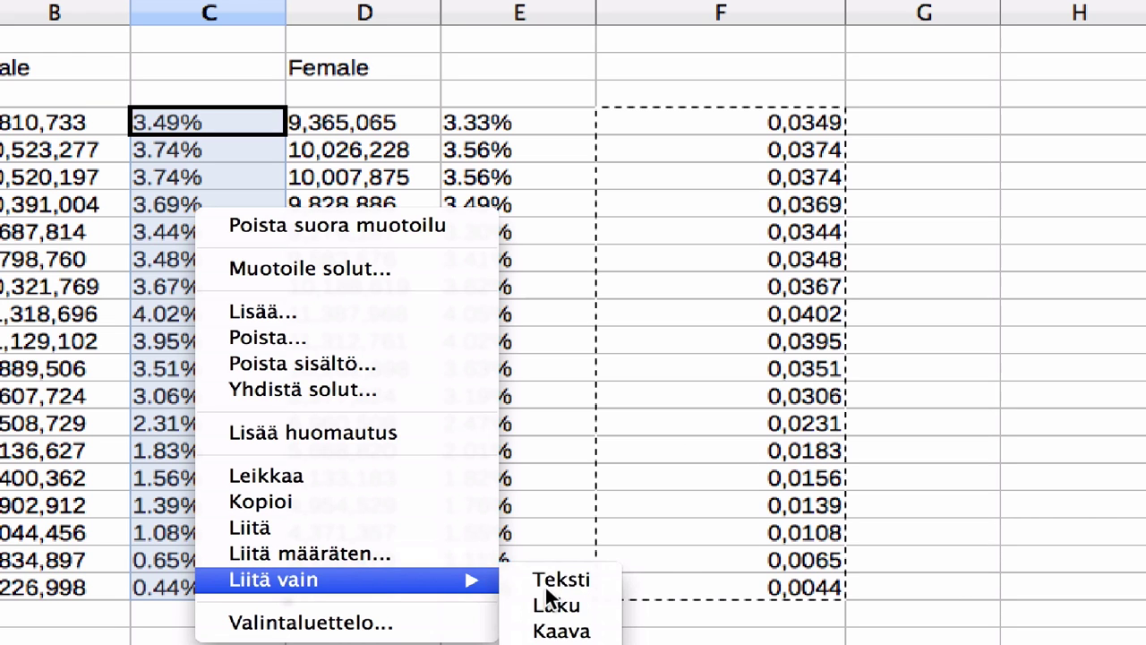
{"action": "left_click", "coordinate": [574, 613]}
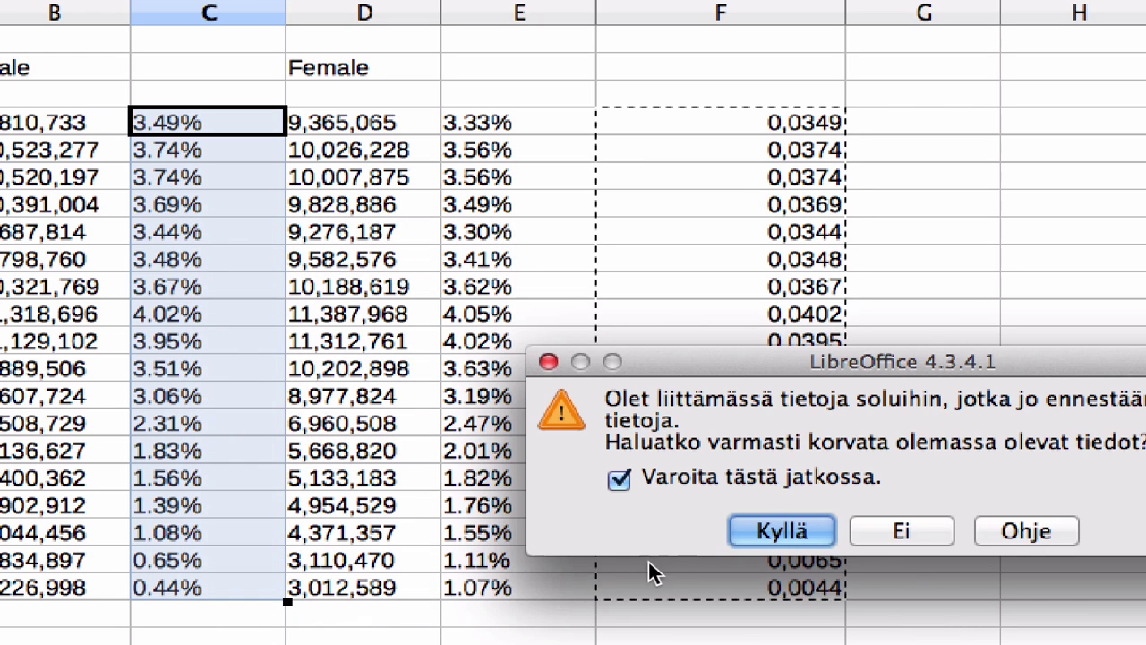
{"action": "left_click", "coordinate": [774, 519]}
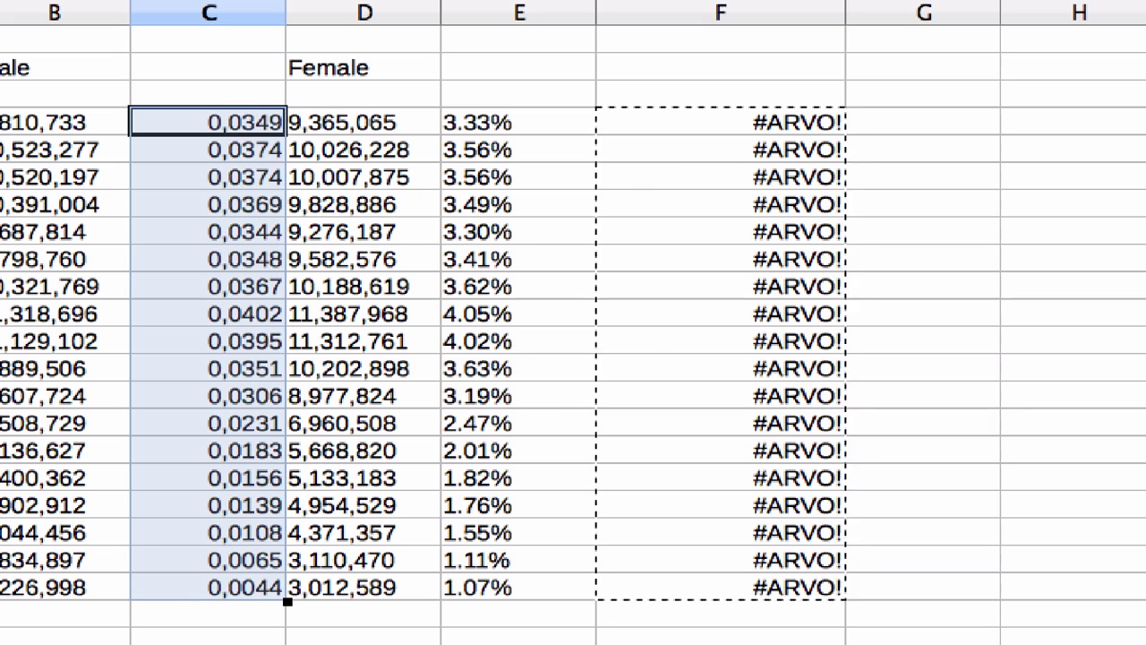
Change the reference in the F4 formula to E4 so that it reads =NUMEROARVO(E4;".").
{"action": "left_click", "coordinate": [721, 122]}
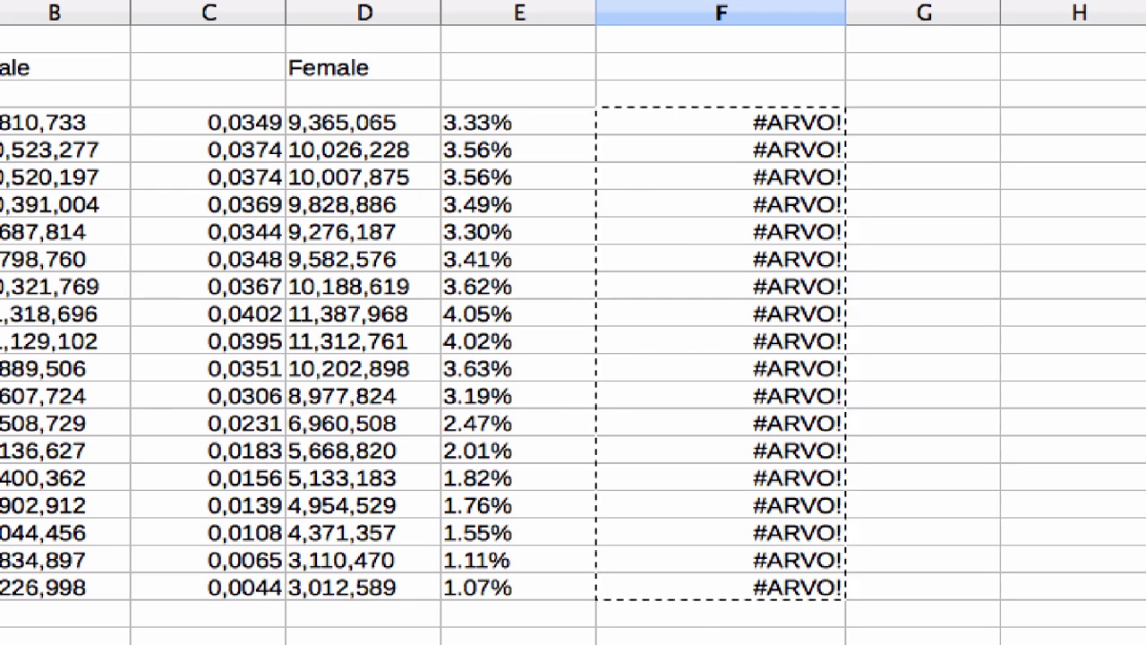
{"action": "left_click", "coordinate": [512, 119]}
{"action": "left_click", "coordinate": [753, 122]}
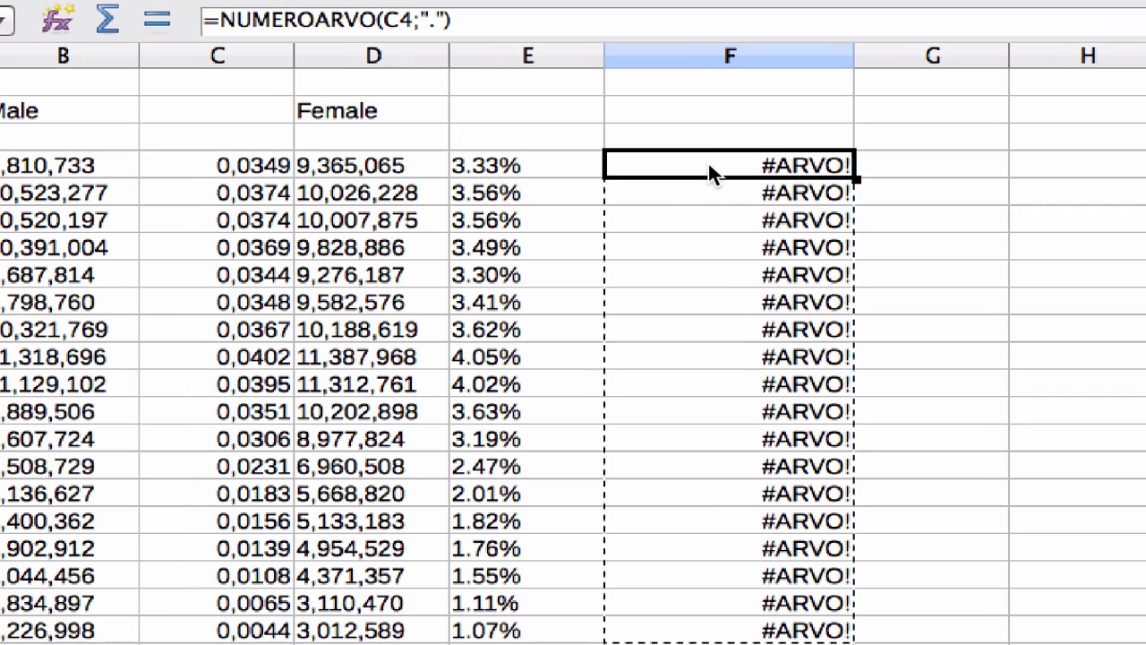
{"action": "left_click", "coordinate": [408, 19]}
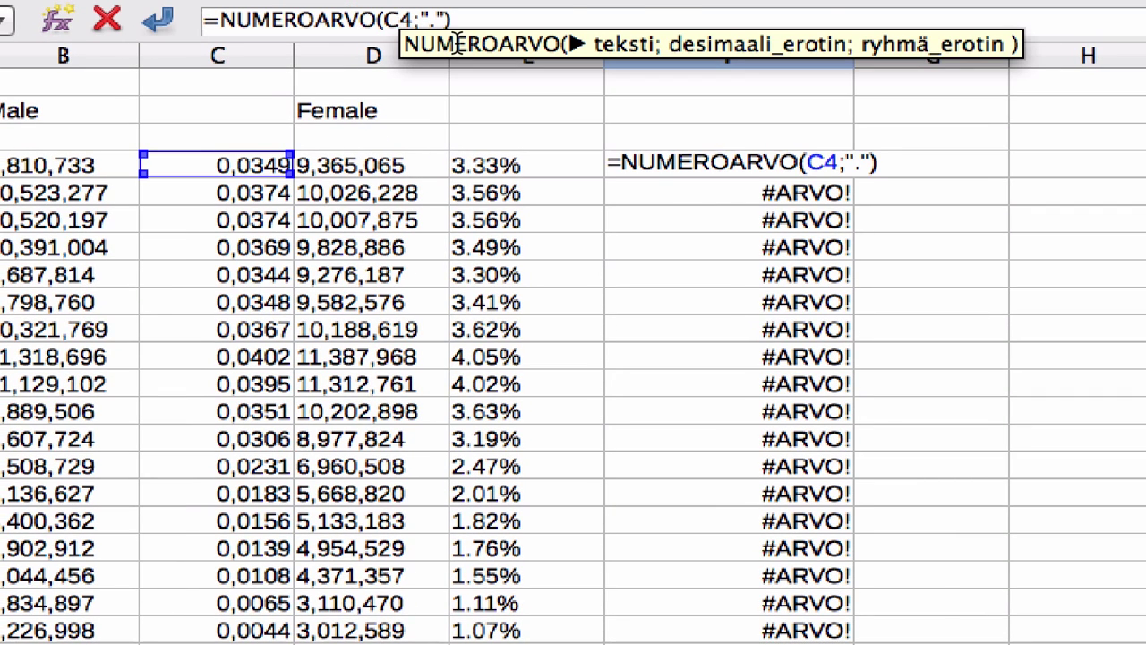
{"action": "key", "text": "shift+Left"}
{"action": "type", "text": "E"}
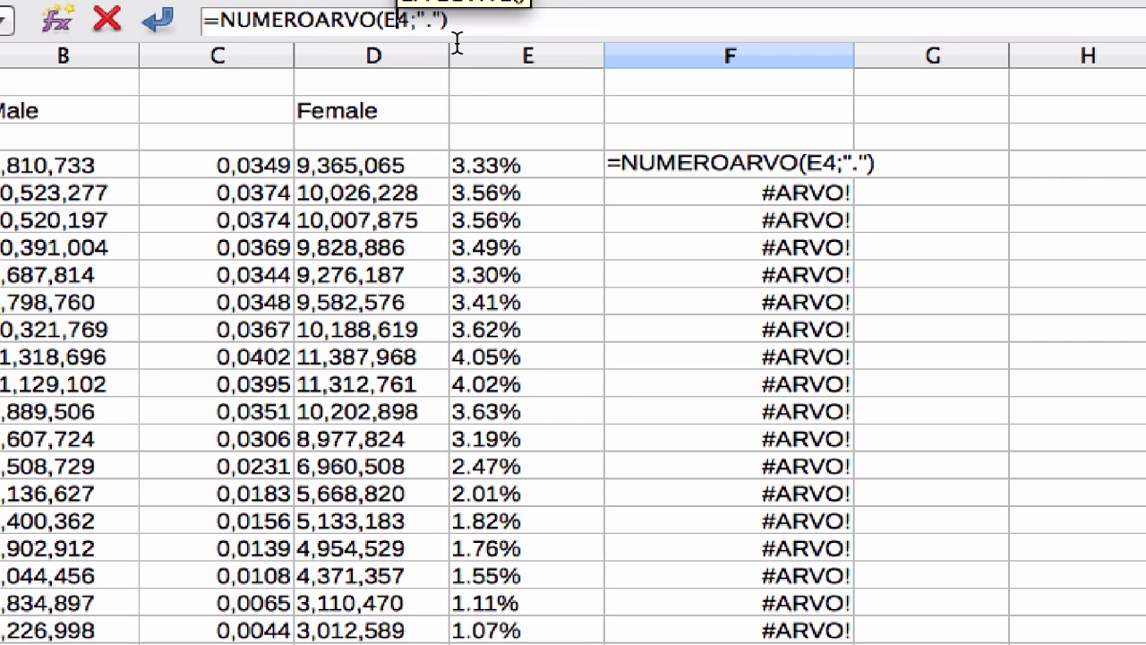
{"action": "left_click", "coordinate": [846, 167]}
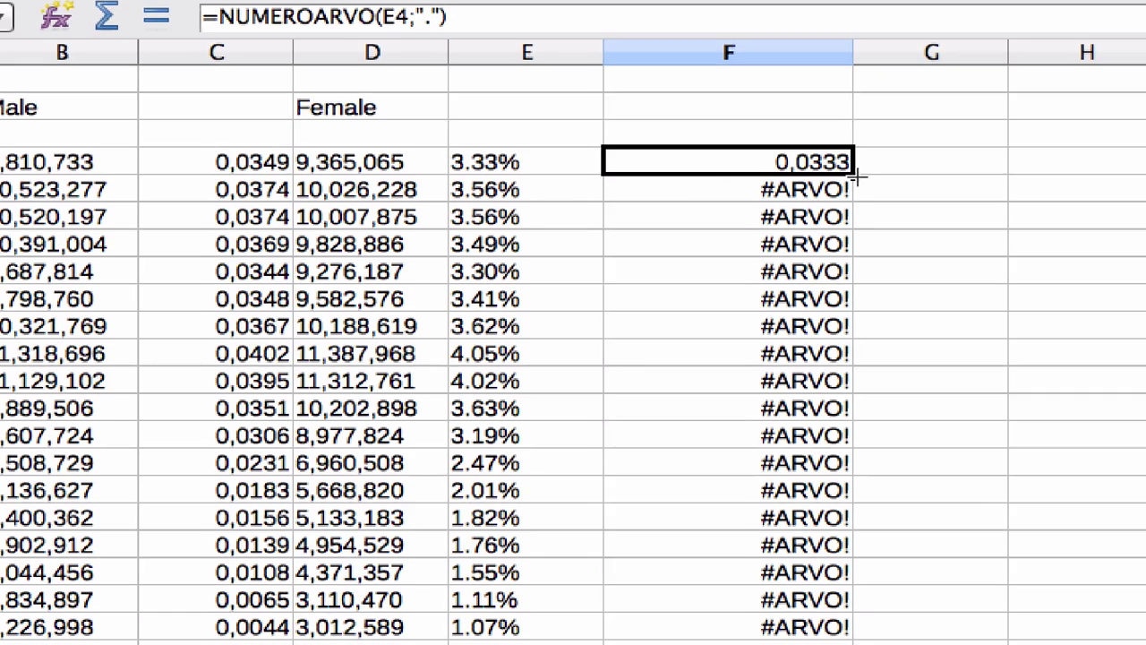
Extend the edited female-percentage formula from F4 down to F21 and copy that range.
{"action": "left_click_drag", "start_coordinate": [853, 175], "coordinate": [824, 639]}
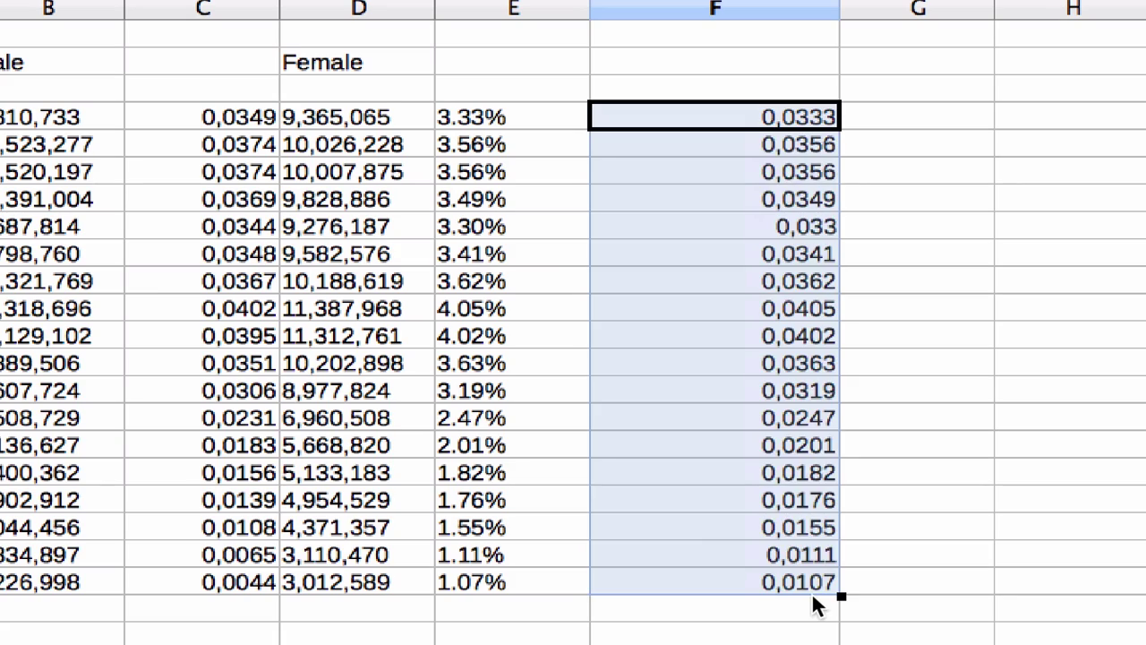
{"action": "right_click", "coordinate": [709, 520]}
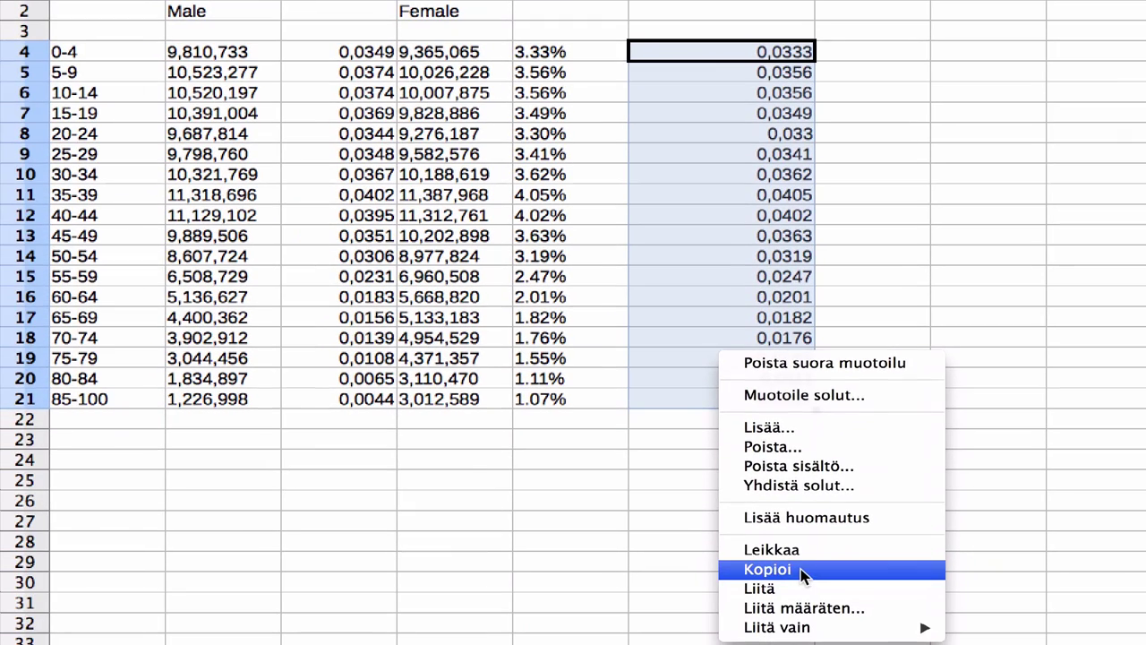
{"action": "left_click", "coordinate": [824, 570]}
Replace the female text percentages in E4:E21 with the copied values pasted as numbers only, accepting the overwrite.
{"action": "left_click_drag", "start_coordinate": [555, 52], "coordinate": [566, 403]}
{"action": "right_click", "coordinate": [564, 402]}
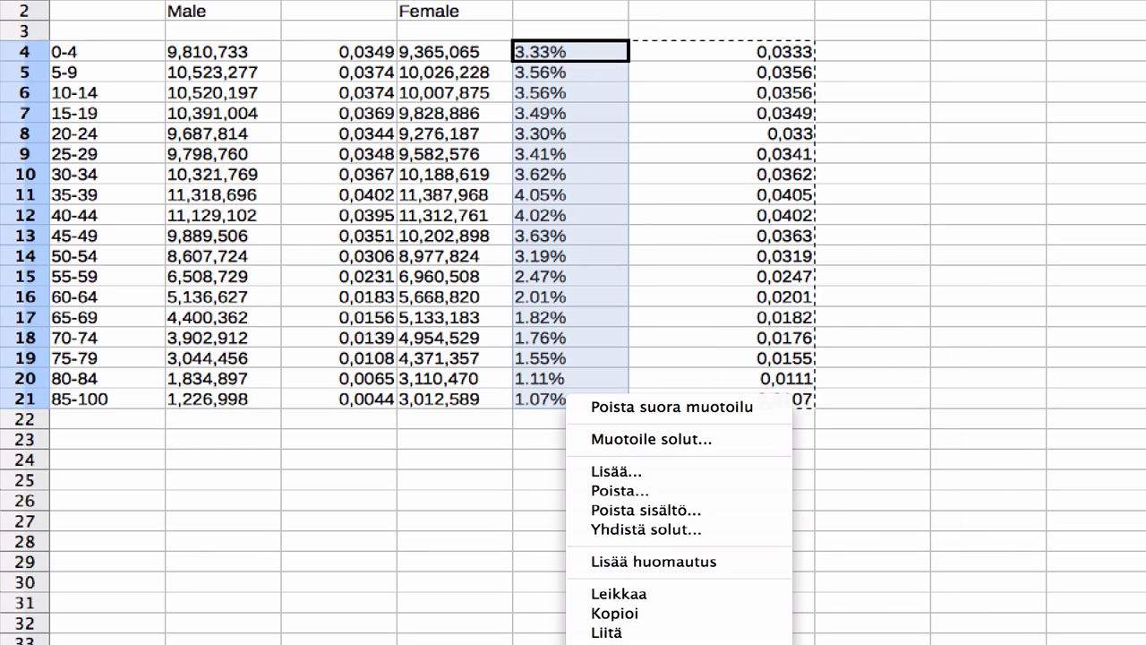
{"action": "left_click", "coordinate": [618, 633]}
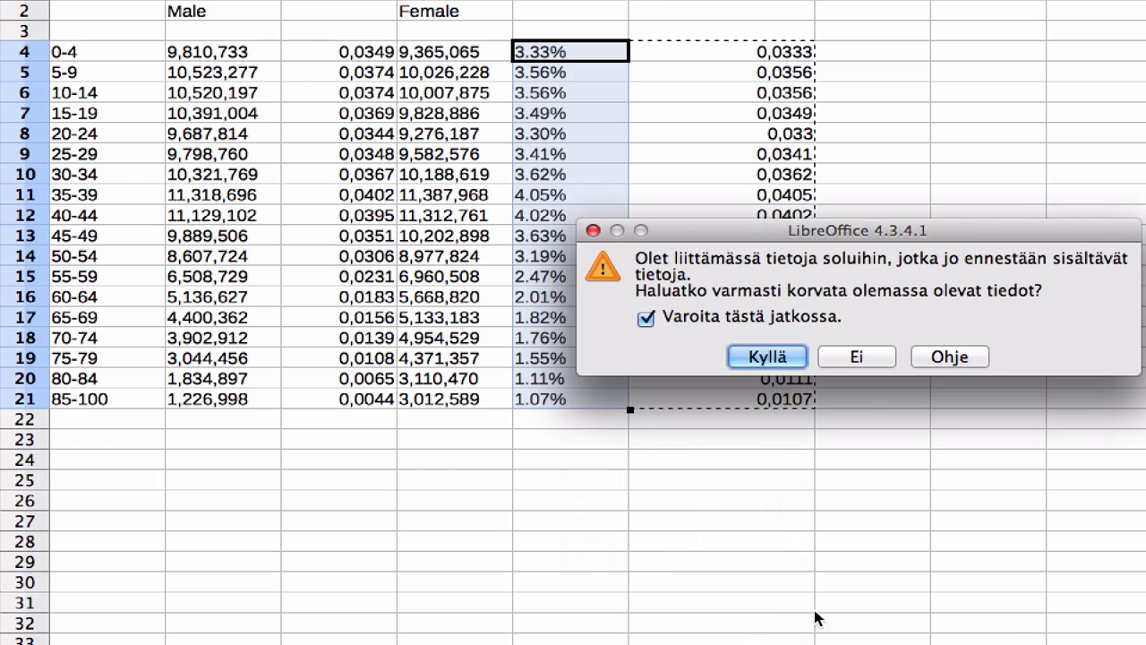
{"action": "left_click", "coordinate": [764, 429]}
{"action": "left_click", "coordinate": [918, 218]}
Delete all contents of the helper formula range F4:F21.
{"action": "left_click", "coordinate": [773, 51]}
{"action": "left_click", "coordinate": [749, 399], "text": "shift"}
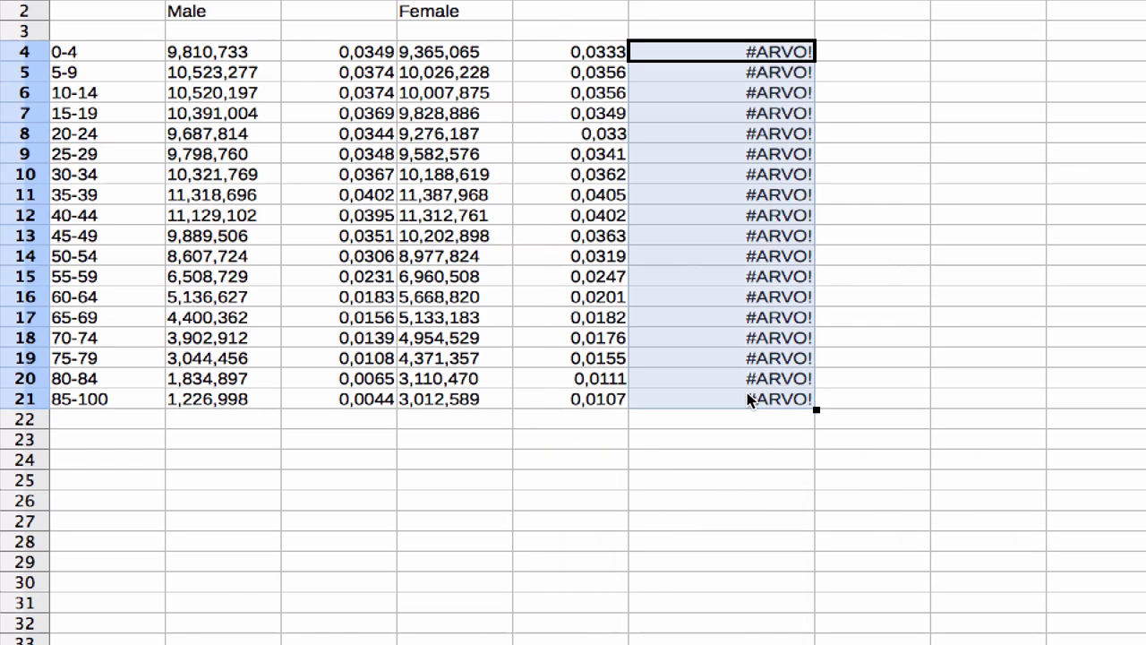
{"action": "key", "text": "BackSpace"}
{"action": "left_click", "coordinate": [672, 399]}
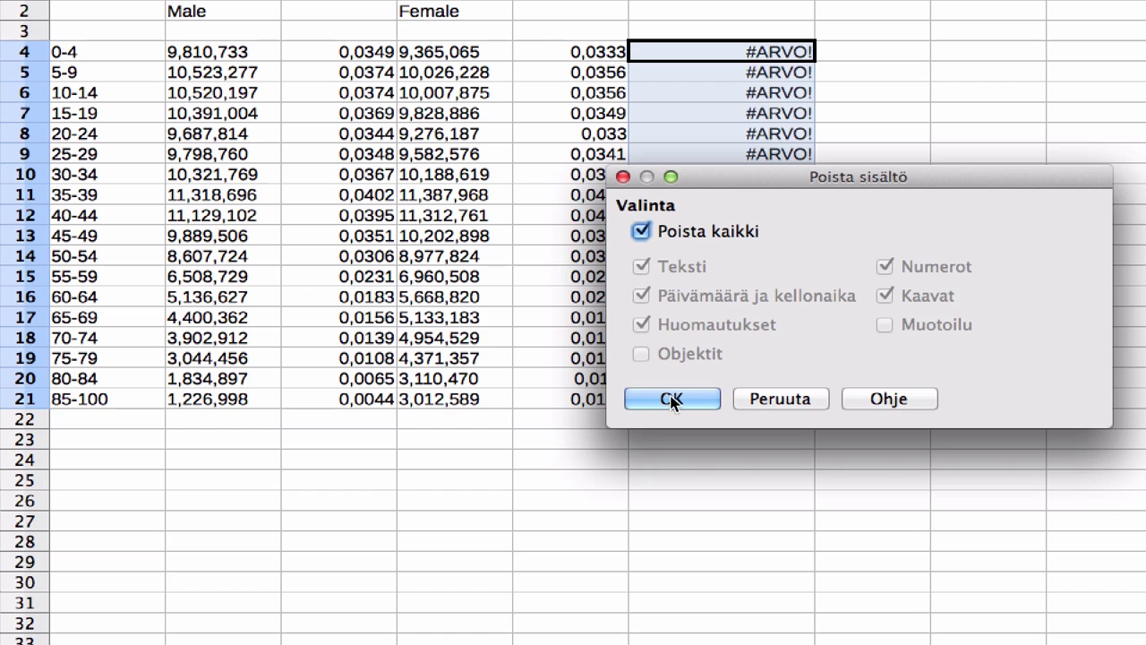
{"action": "left_click", "coordinate": [705, 502]}
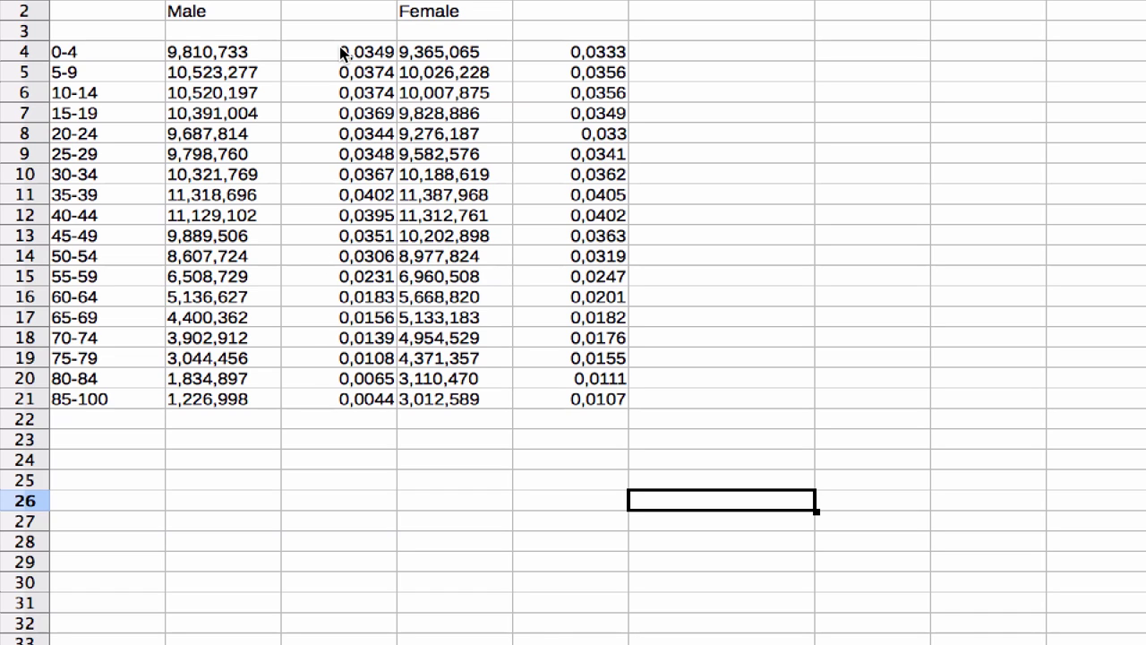
Enter a formula in F4 that returns the negative of the male percentage in C4.
{"action": "left_click", "coordinate": [676, 58]}
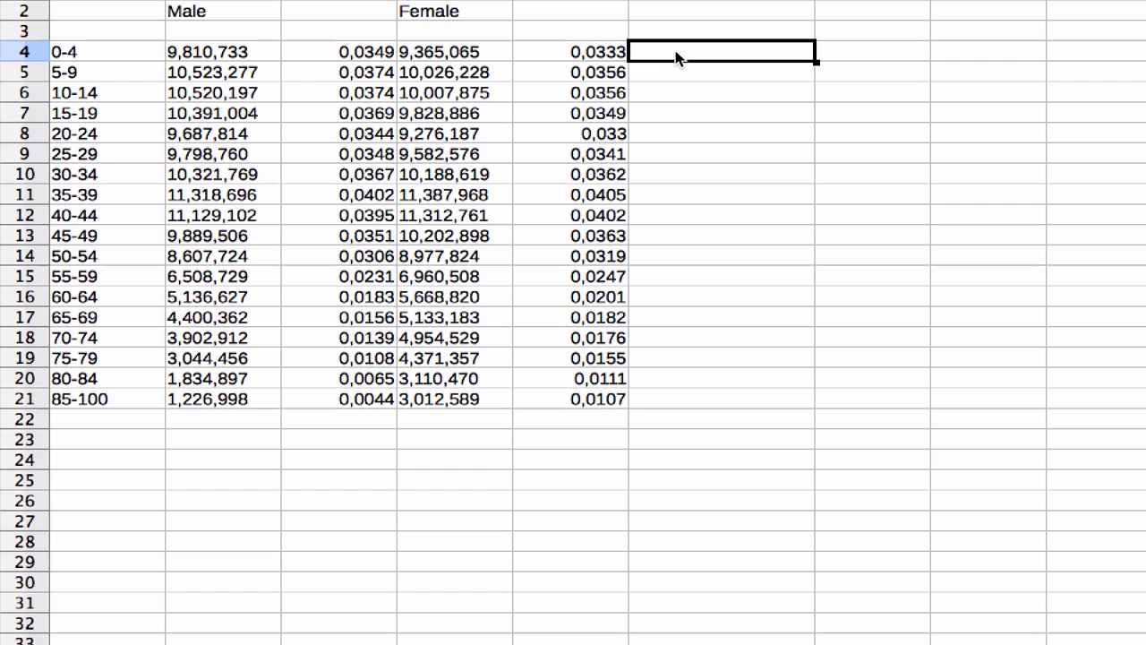
{"action": "type", "text": "="}
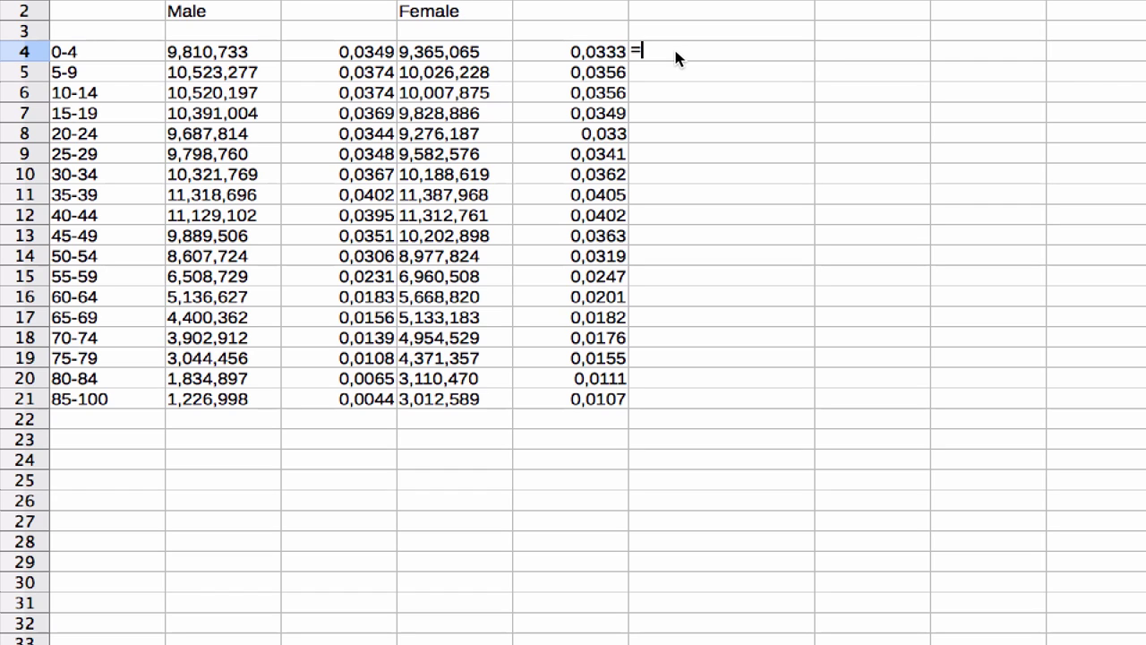
{"action": "type", "text": "-"}
{"action": "left_click", "coordinate": [325, 51]}
{"action": "key", "text": "Return"}
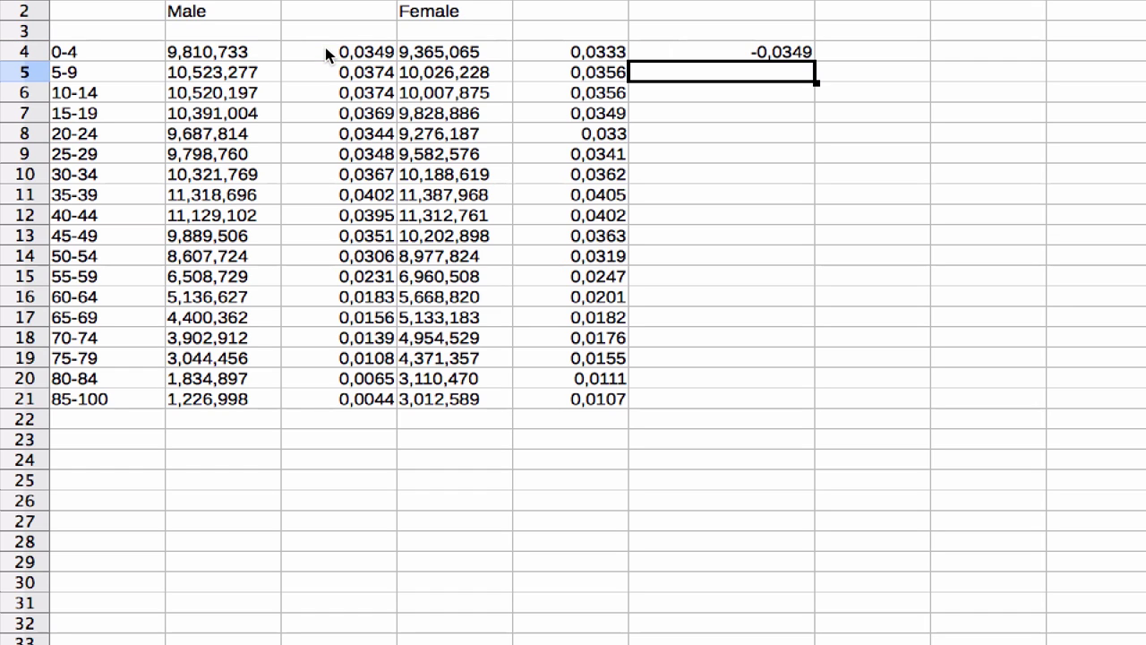
Extend the negating formula from F4 down to F21 and copy that range.
{"action": "left_click", "coordinate": [684, 52]}
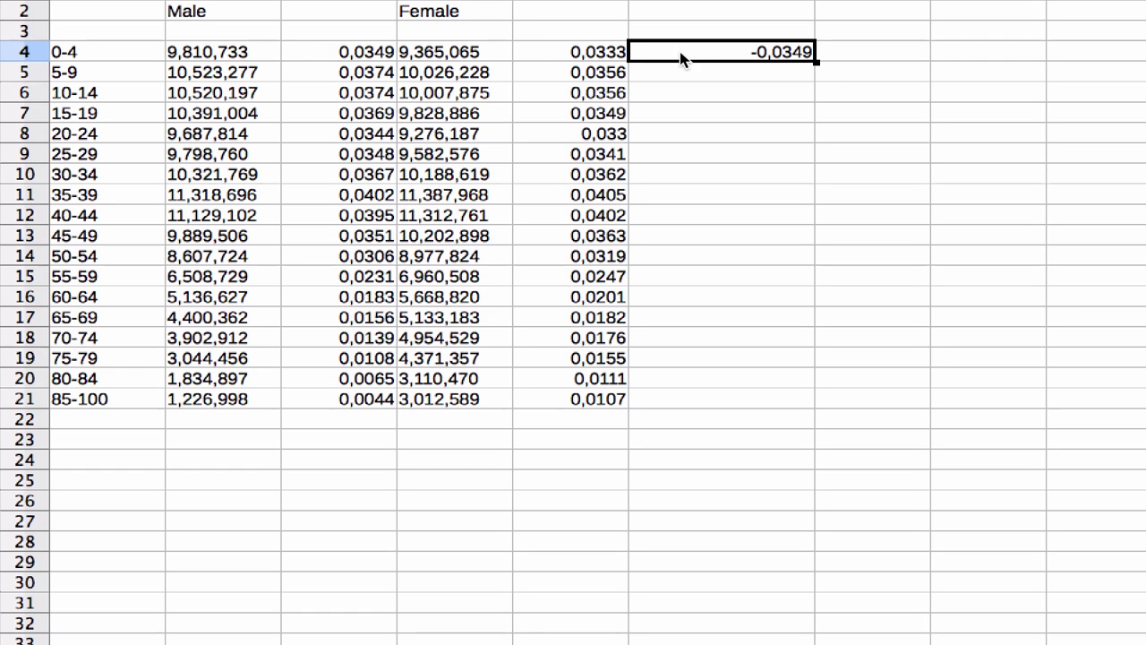
{"action": "left_click_drag", "start_coordinate": [816, 60], "coordinate": [804, 403]}
{"action": "right_click", "coordinate": [690, 272]}
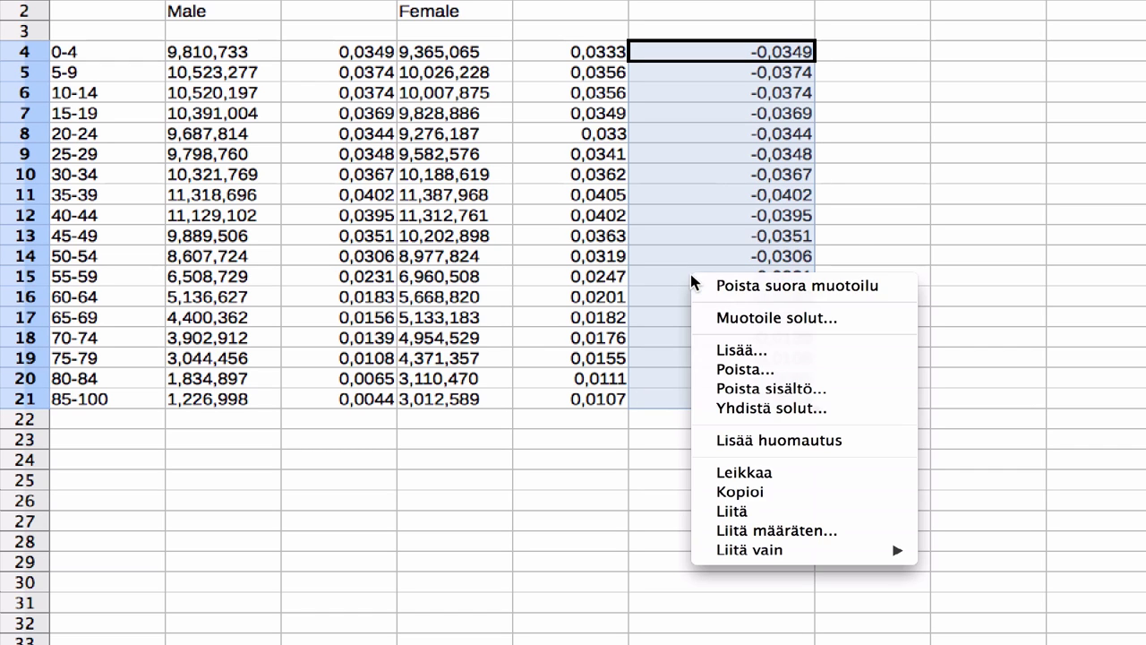
{"action": "left_click", "coordinate": [765, 492]}
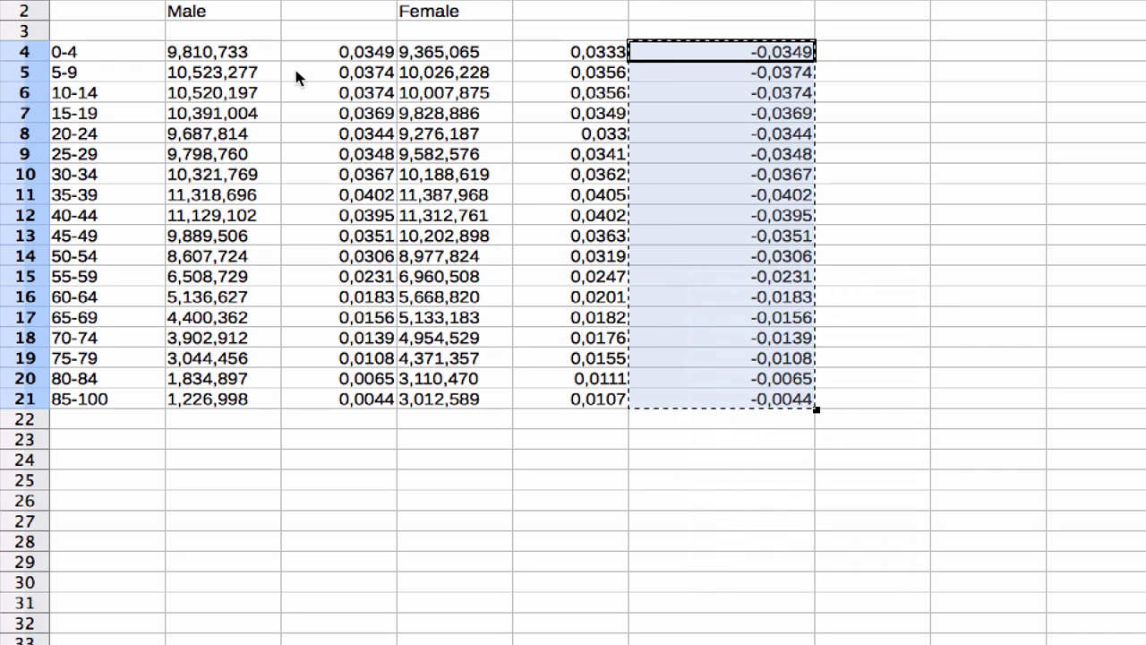
Replace the male percentages in C4:C21 with the copied negative values pasted as numbers only, accepting the overwrite.
{"action": "left_click_drag", "start_coordinate": [320, 52], "coordinate": [294, 404]}
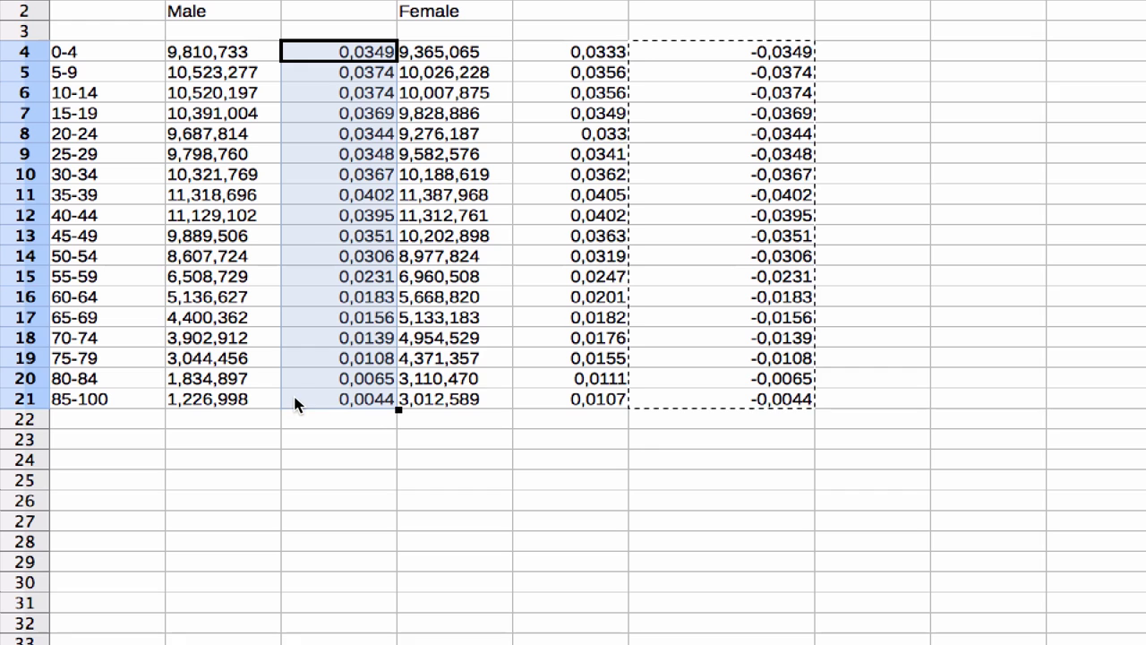
{"action": "right_click", "coordinate": [318, 201]}
{"action": "mouse_move", "coordinate": [420, 470]}
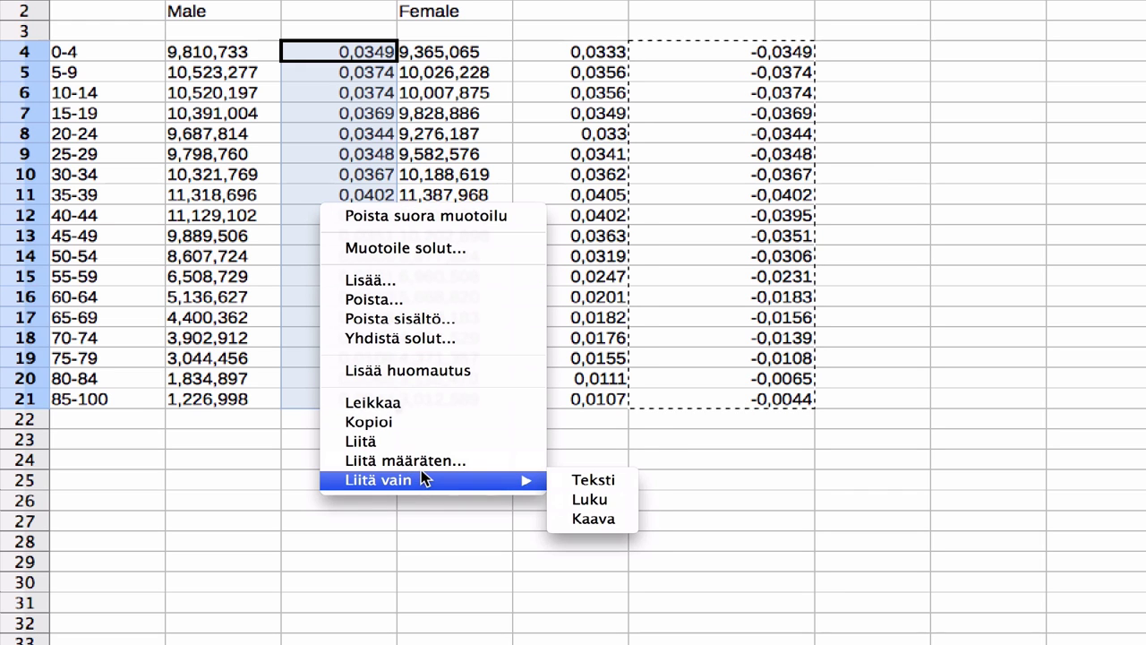
{"action": "left_click", "coordinate": [596, 499]}
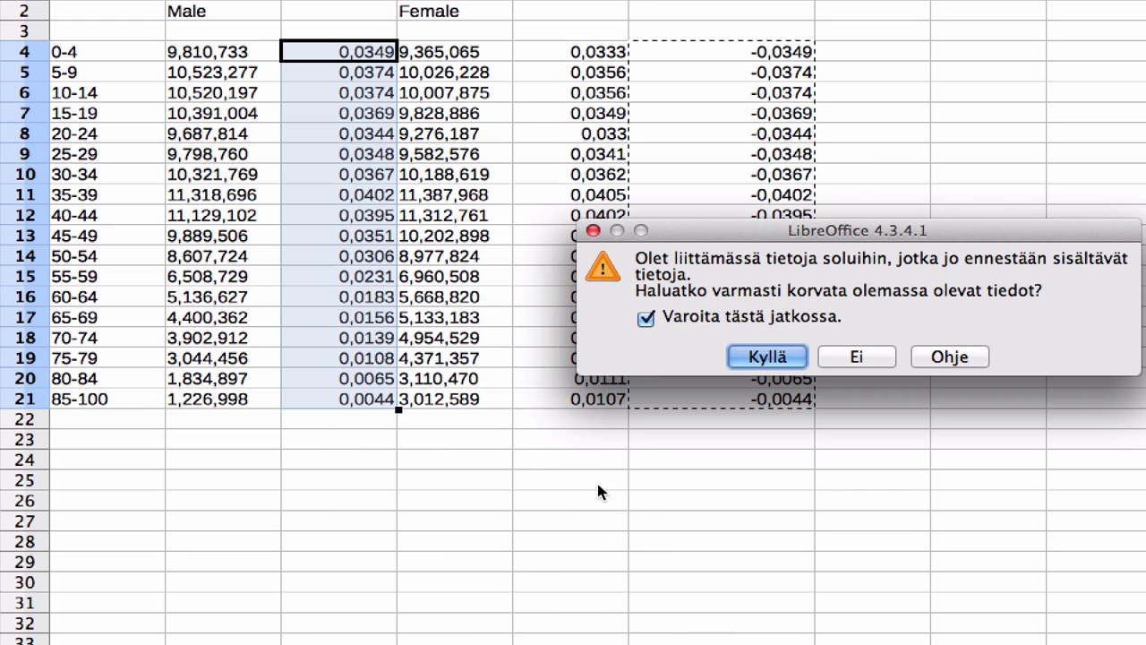
{"action": "left_click", "coordinate": [766, 357]}
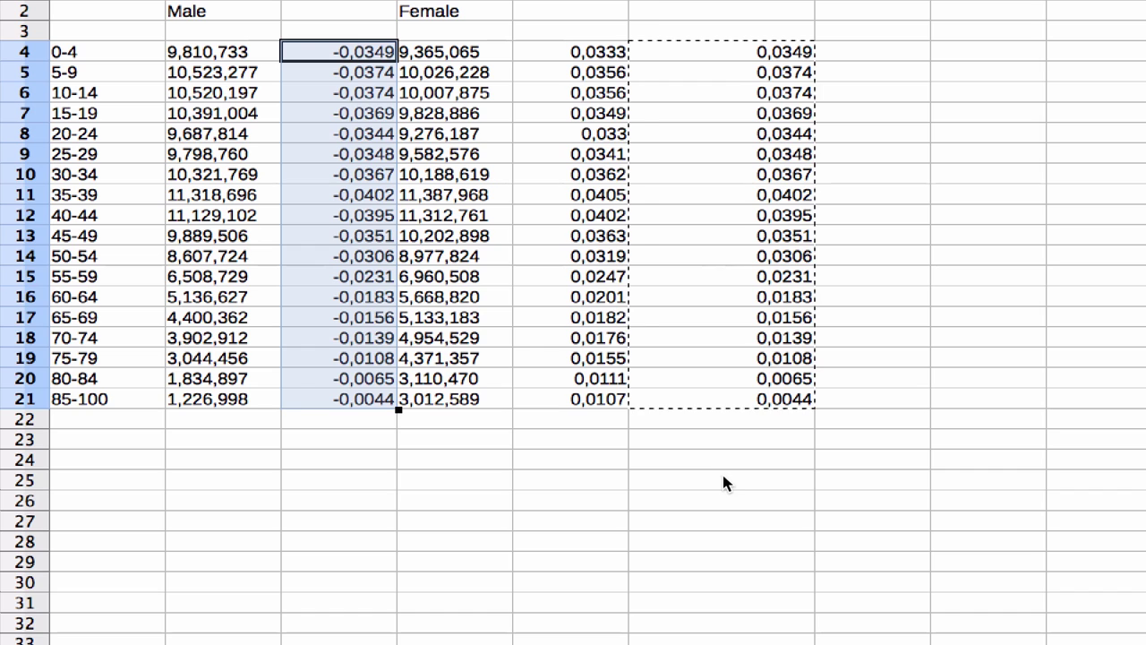
Clear the helper formulas from column F, rows 2 to 23.
{"action": "left_click", "coordinate": [1015, 303]}
{"action": "left_click_drag", "start_coordinate": [806, 12], "coordinate": [749, 440]}
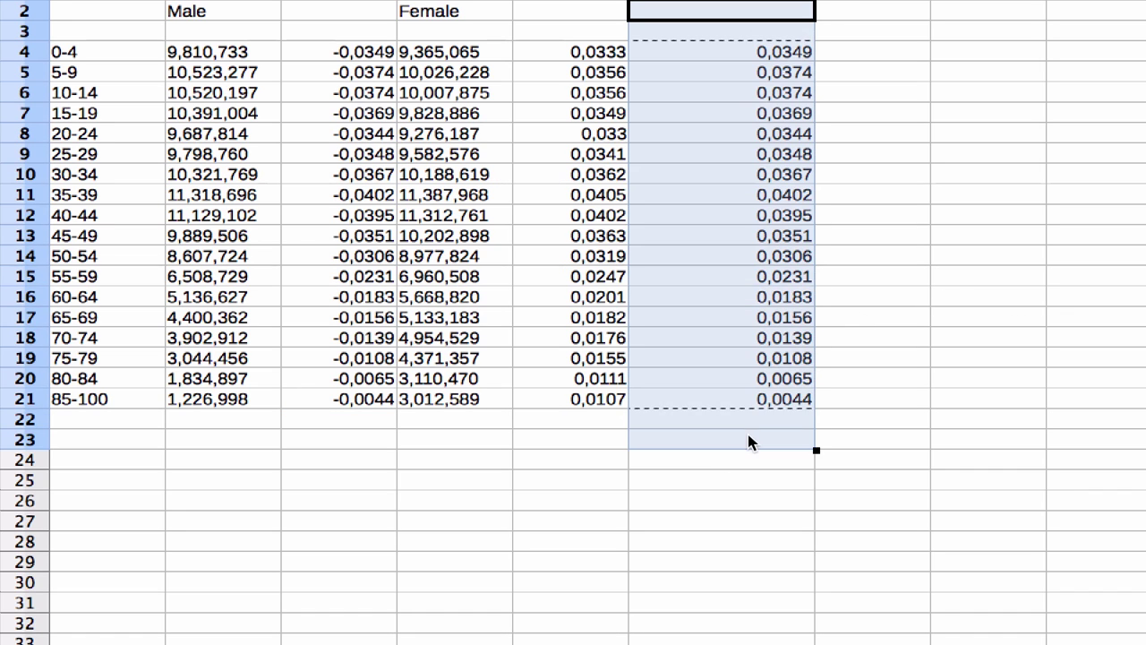
{"action": "key", "text": "BackSpace"}
{"action": "left_click", "coordinate": [695, 404]}
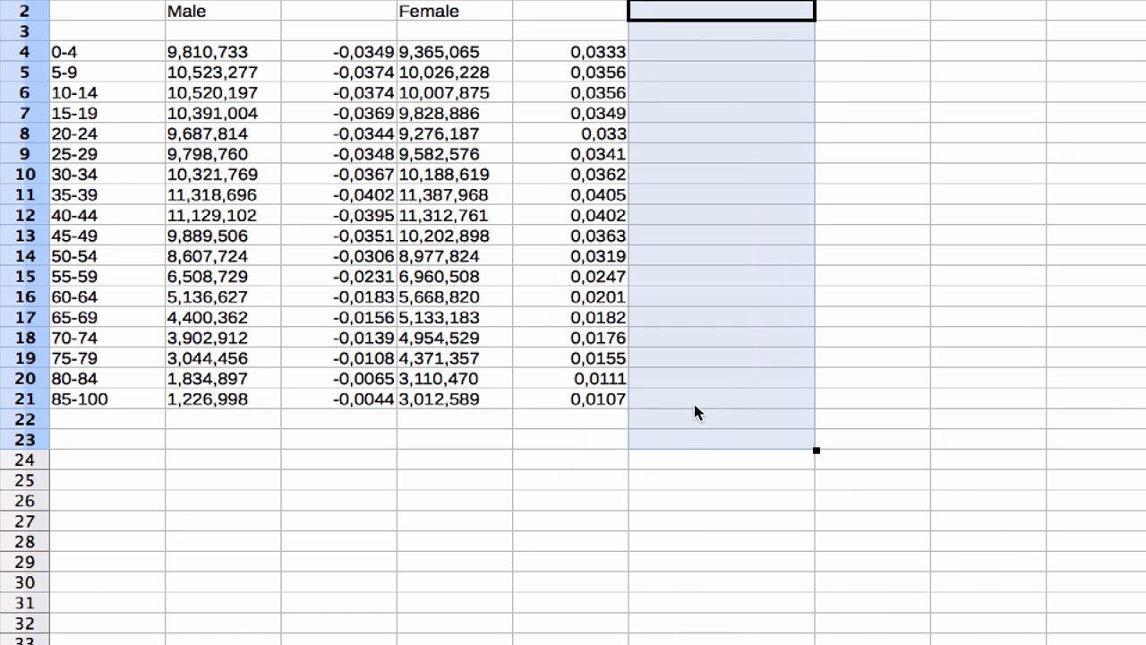
{"action": "left_click", "coordinate": [688, 482]}
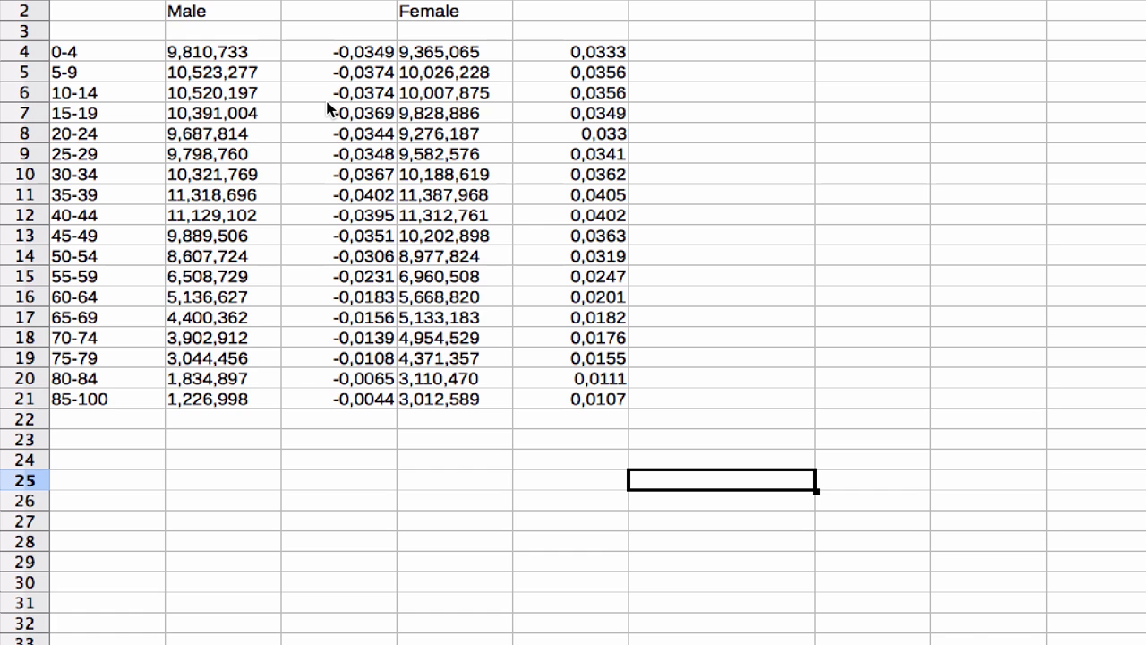
Delete the two columns holding the male and female population counts, keeping the percentage columns.
{"action": "left_click", "coordinate": [224, 2]}
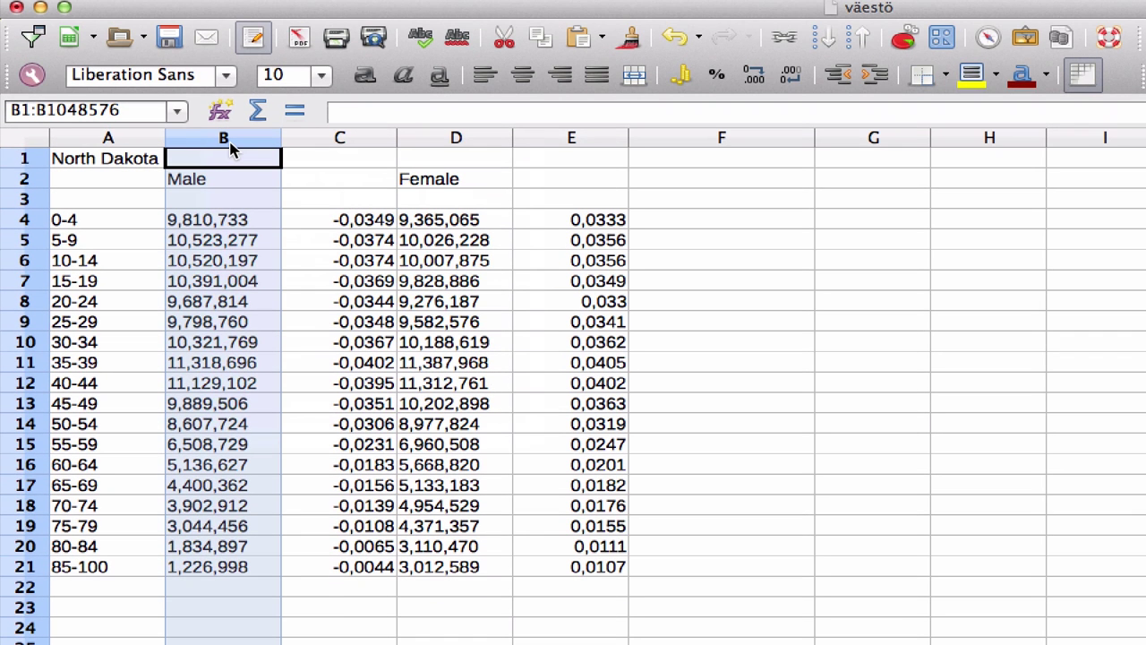
{"action": "right_click", "coordinate": [230, 150]}
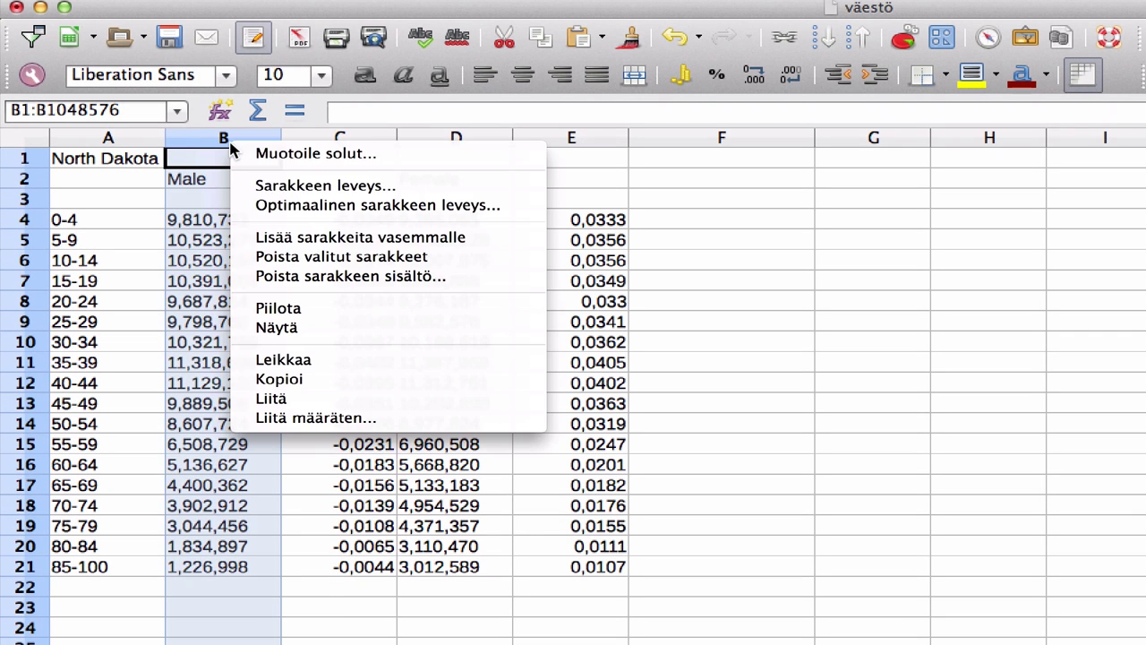
{"action": "left_click", "coordinate": [283, 260]}
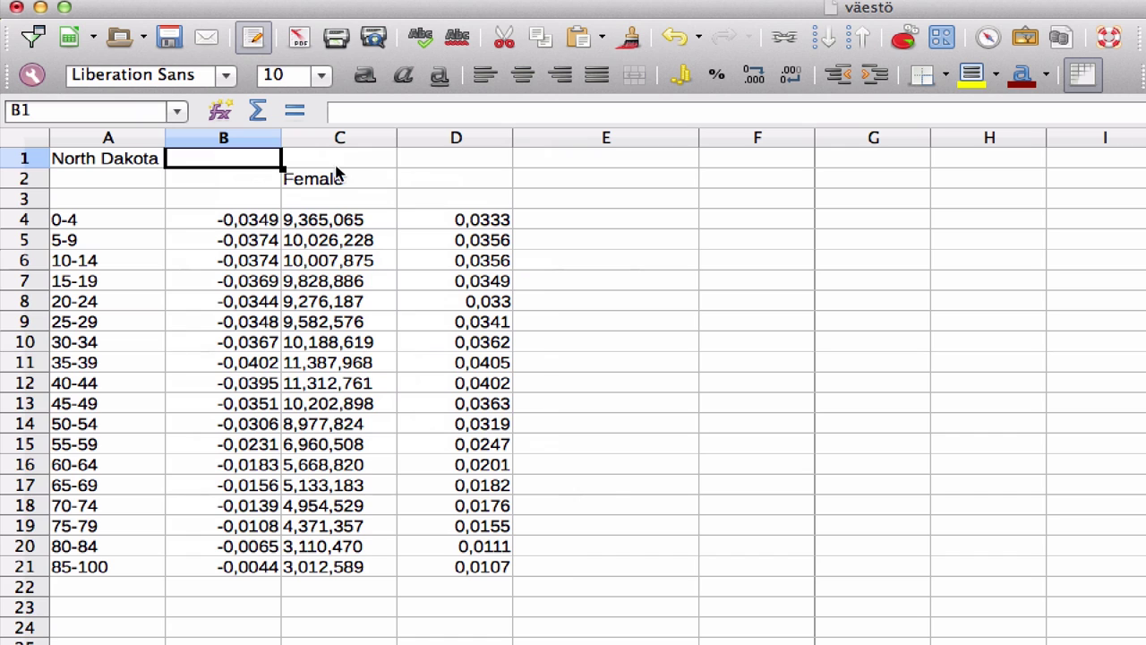
{"action": "left_click", "coordinate": [338, 139]}
{"action": "right_click", "coordinate": [338, 138]}
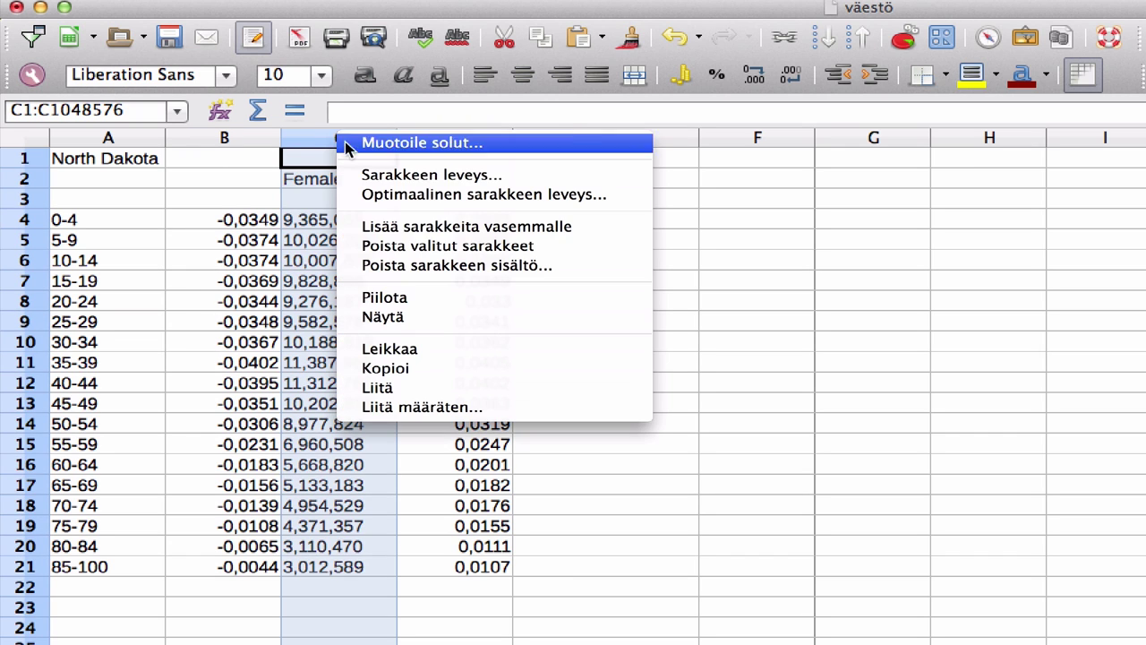
{"action": "left_click", "coordinate": [397, 245]}
Enter the column headings Male in B3 and Female in C3 above the percentages.
{"action": "left_click", "coordinate": [254, 203]}
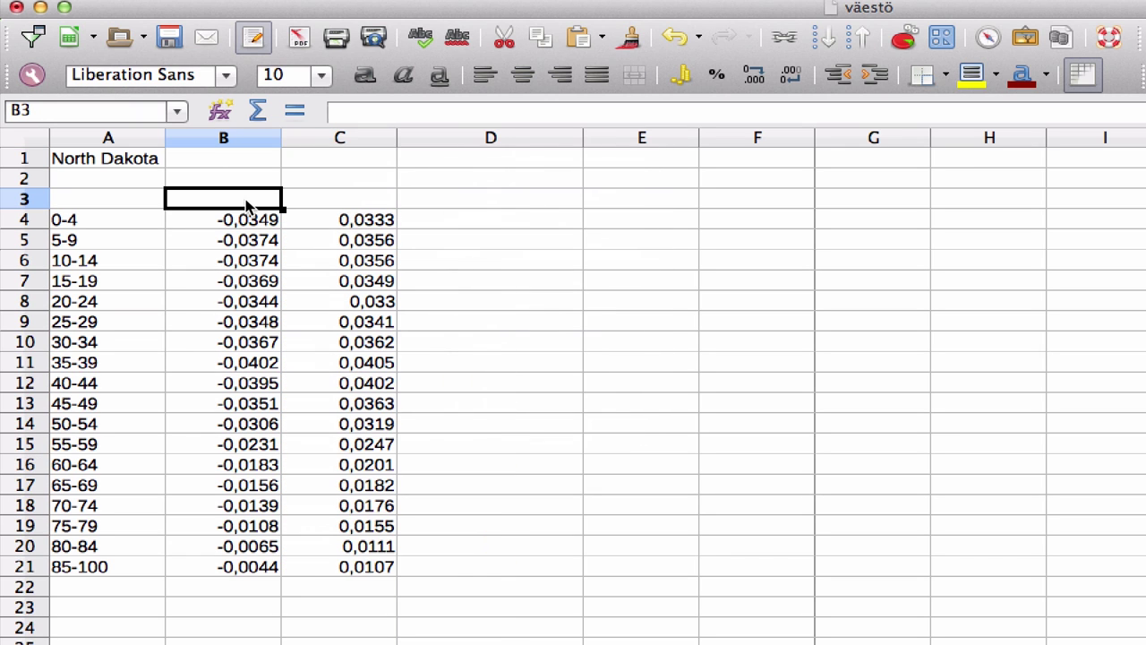
{"action": "type", "text": "Male"}
{"action": "key", "text": "Tab"}
{"action": "type", "text": "Female"}
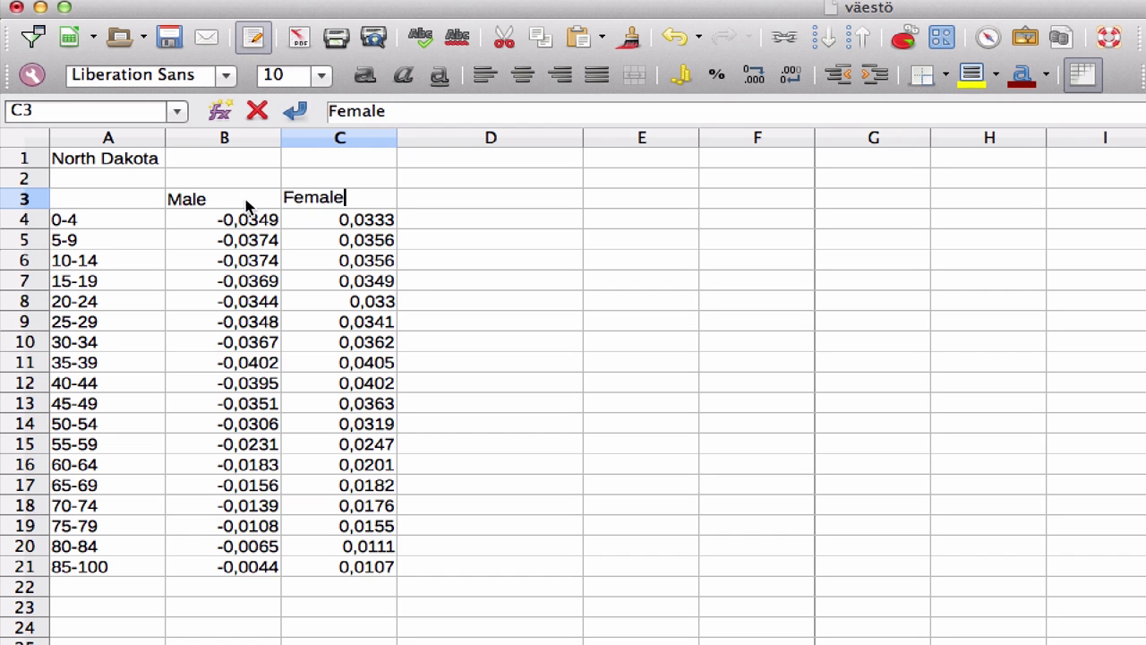
{"action": "key", "text": "Tab"}
{"action": "left_click", "coordinate": [472, 346]}
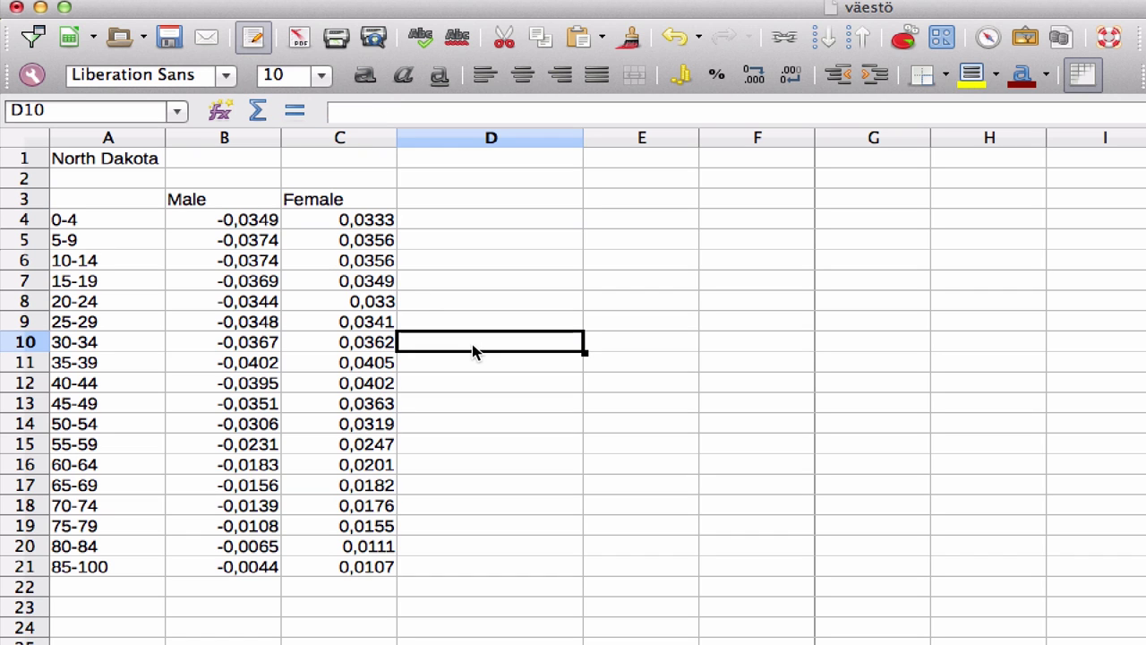
Create a chart from A3:C21 using the bar type Palkki with the stacked subtype Pinottu.
{"action": "left_click_drag", "start_coordinate": [90, 199], "coordinate": [356, 573]}
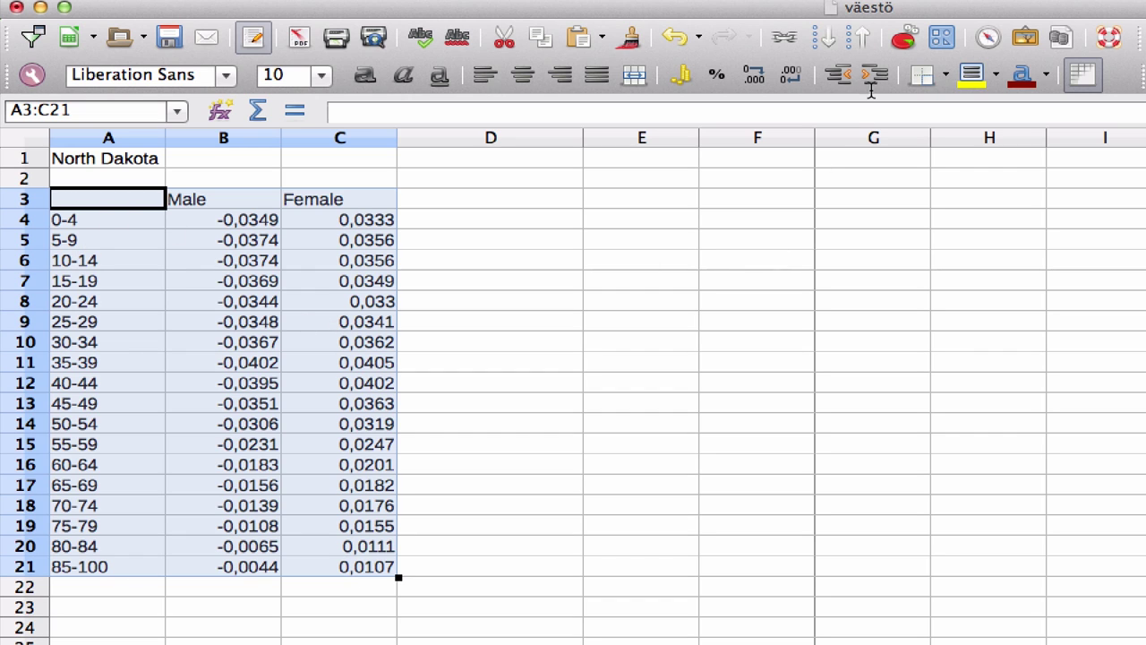
{"action": "left_click", "coordinate": [902, 43]}
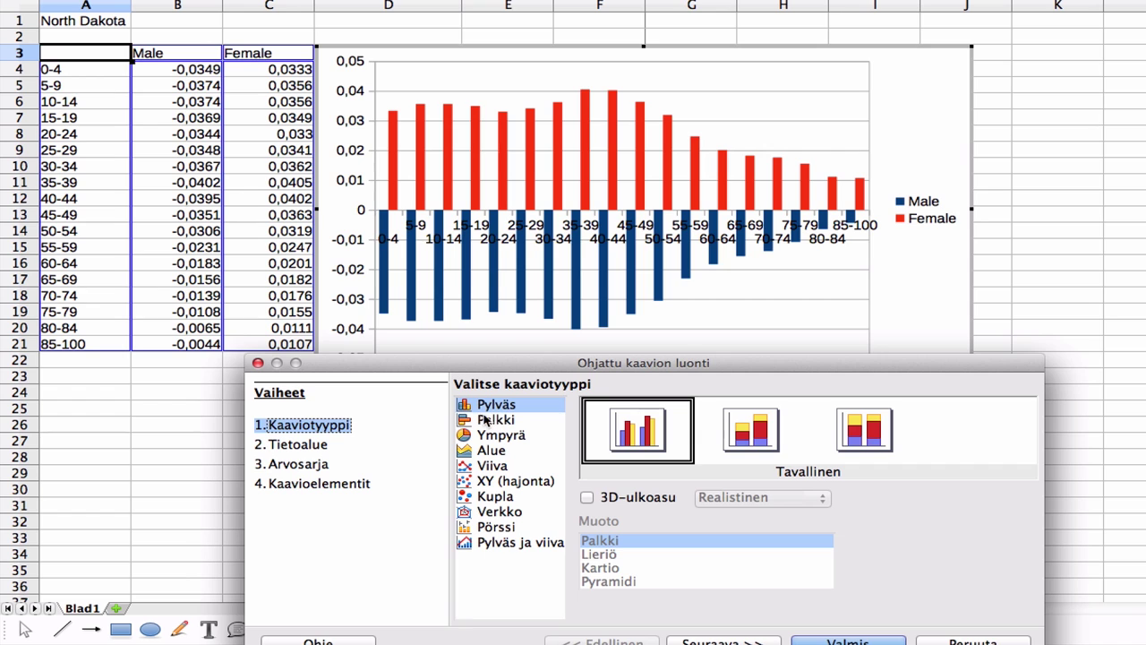
{"action": "left_click", "coordinate": [490, 421]}
{"action": "left_click", "coordinate": [736, 423]}
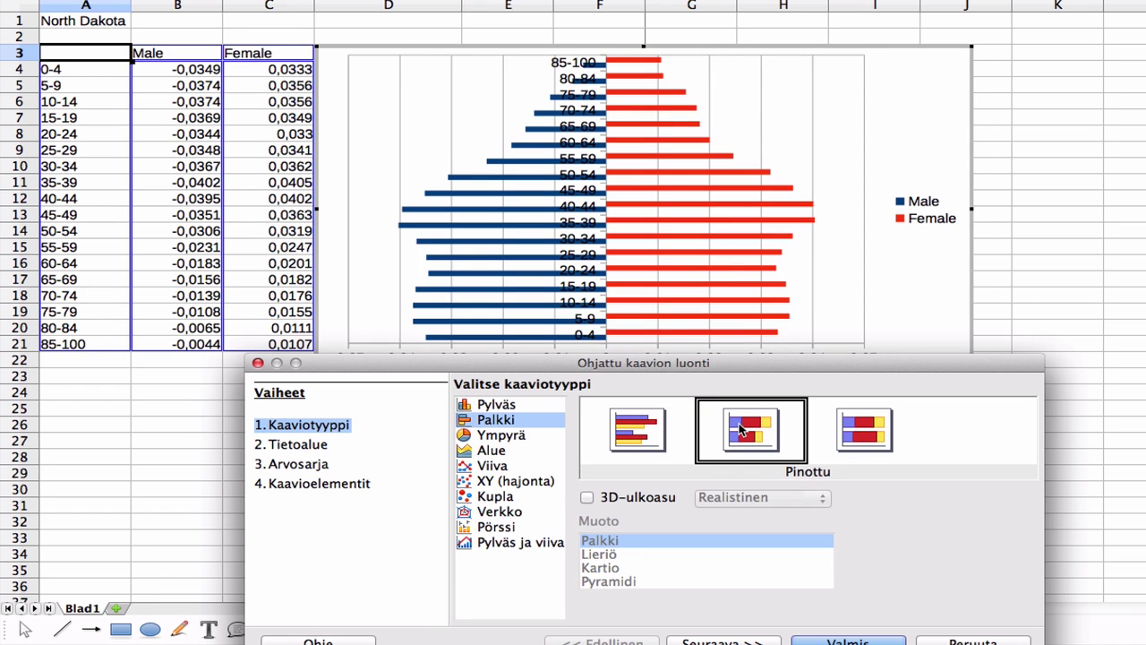
{"action": "left_click", "coordinate": [750, 437]}
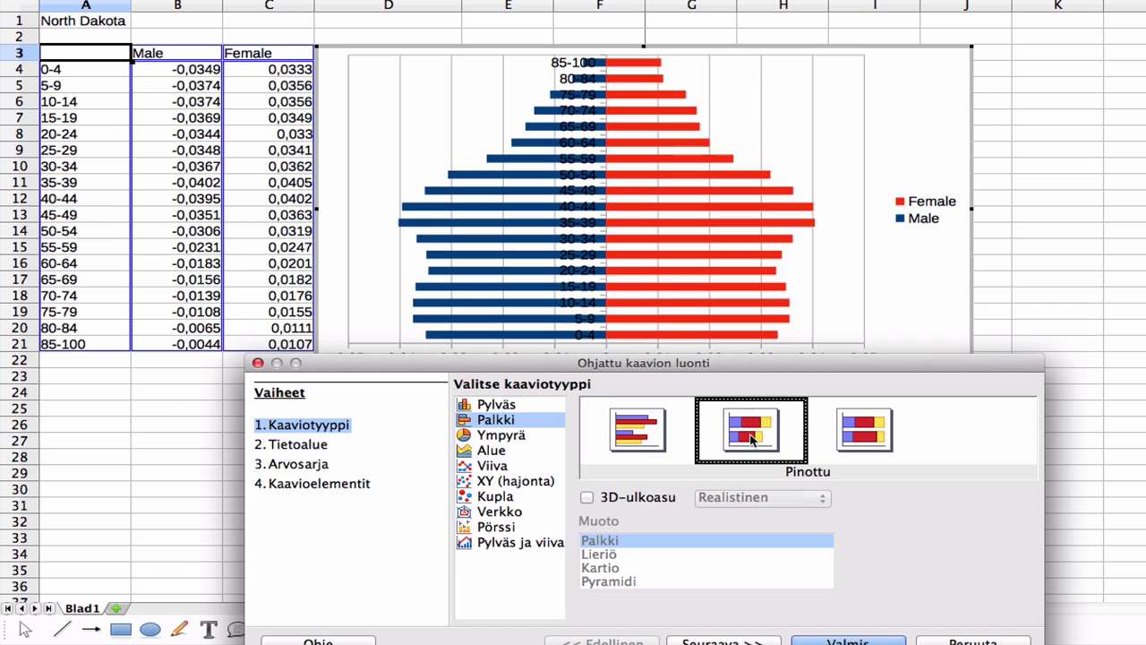
{"action": "left_click", "coordinate": [834, 631]}
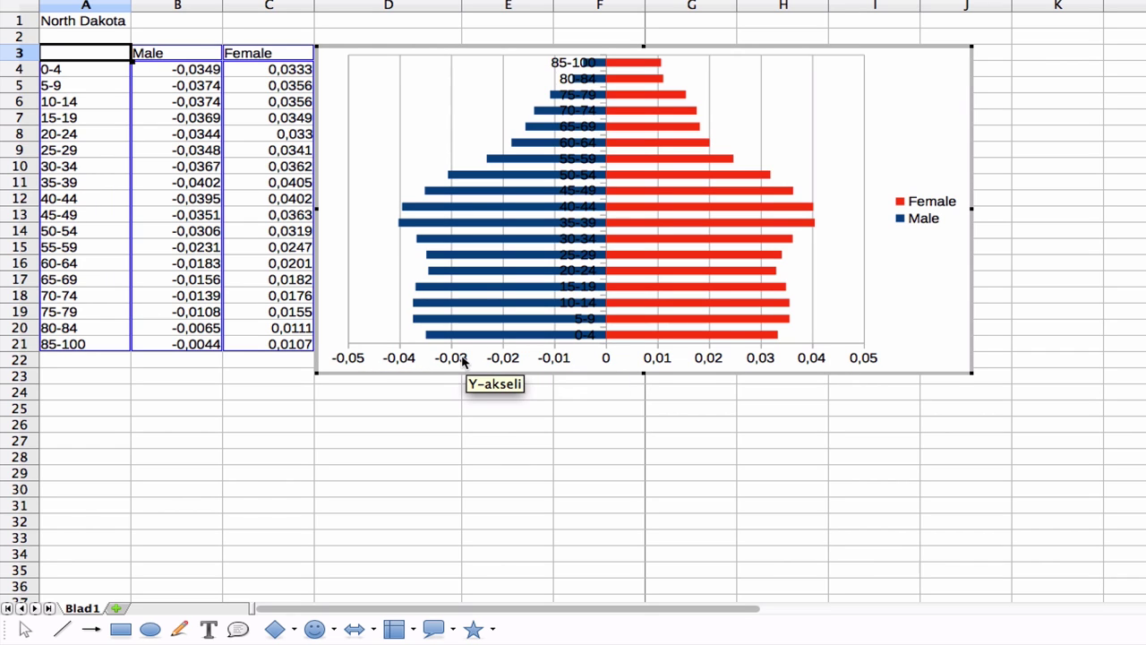
Turn off the source format (Lähdemuoto) for the chart's Y axis numbers and apply the format code #%;#%.
{"action": "right_click", "coordinate": [375, 350]}
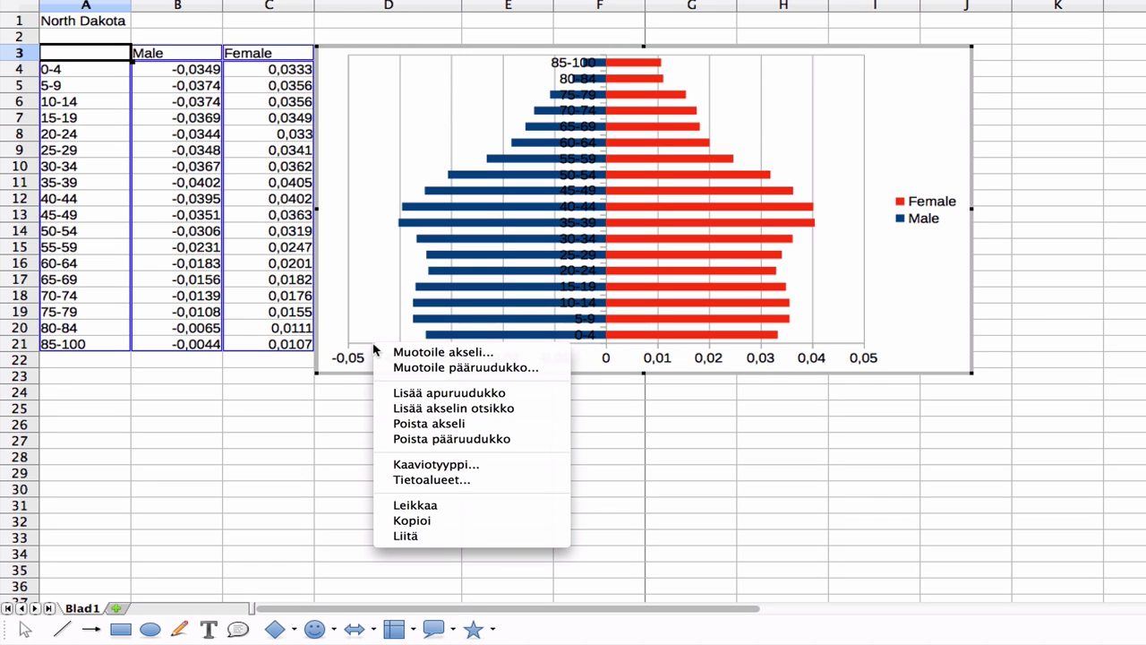
{"action": "left_click", "coordinate": [421, 354]}
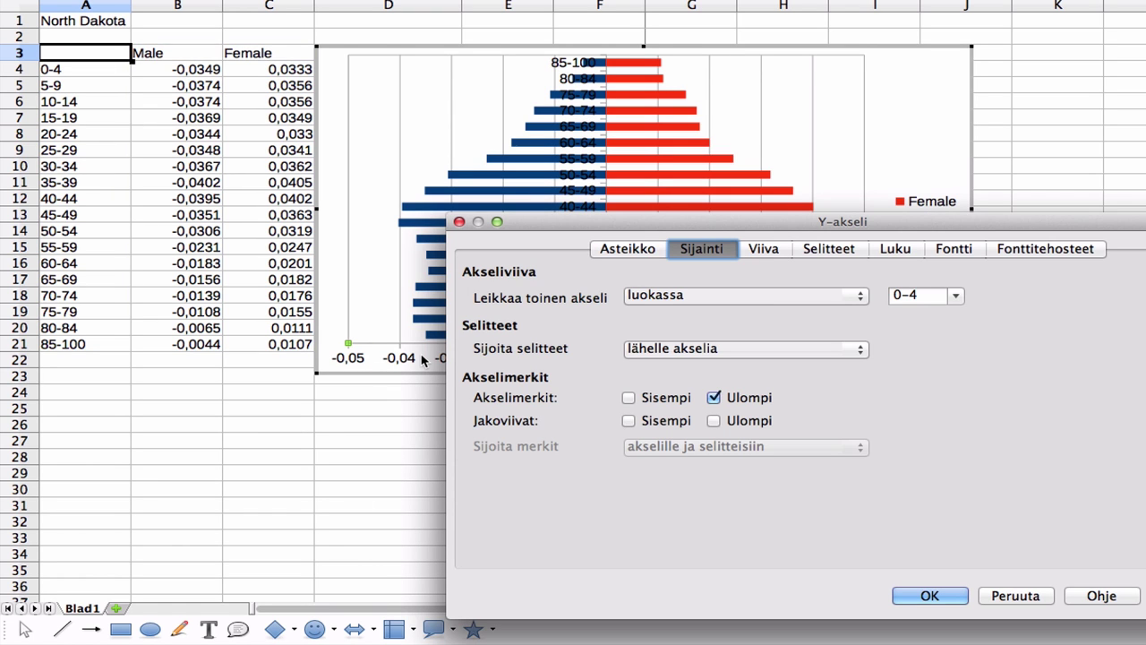
{"action": "left_click", "coordinate": [895, 249]}
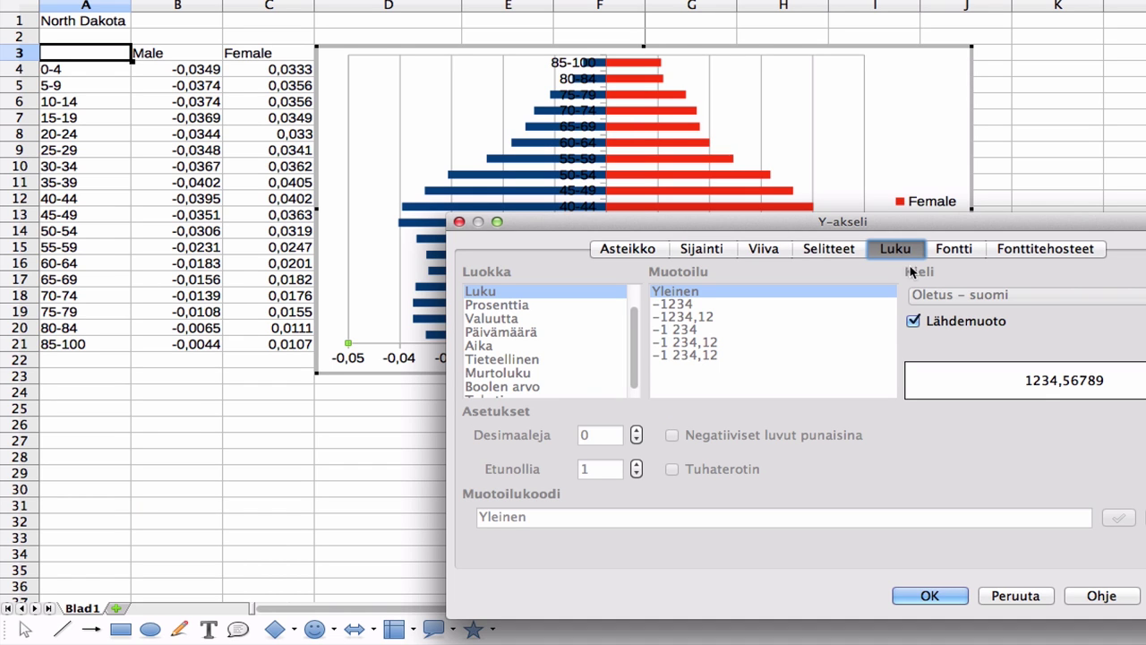
{"action": "left_click", "coordinate": [914, 321]}
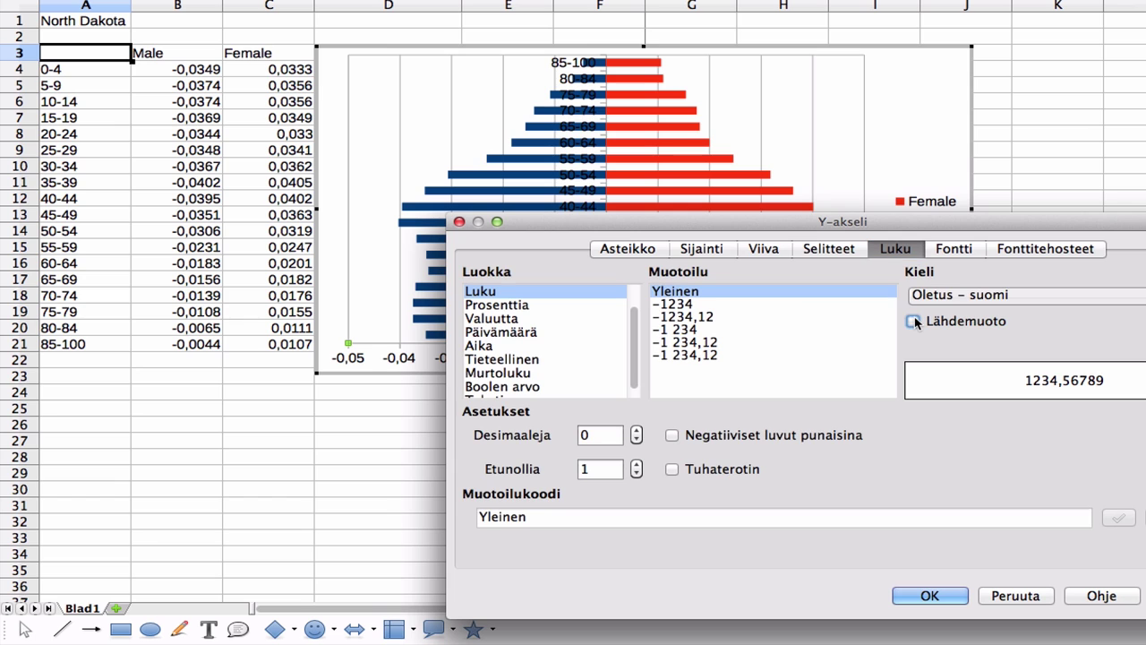
{"action": "left_click_drag", "start_coordinate": [531, 517], "coordinate": [474, 517]}
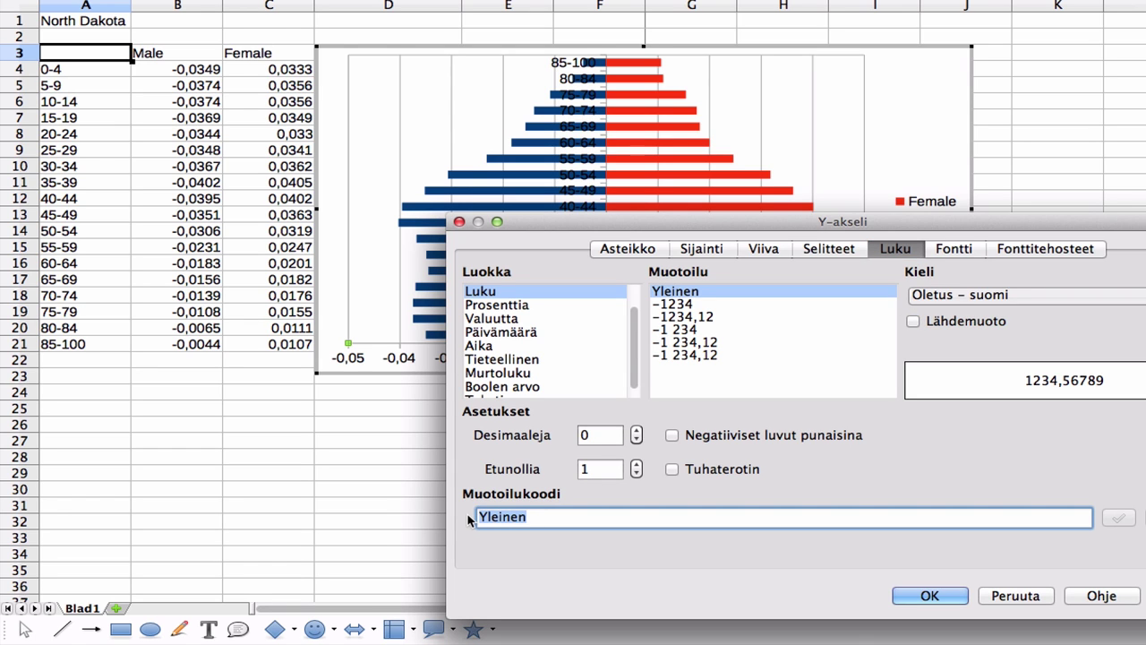
{"action": "key", "text": "BackSpace"}
{"action": "type", "text": "#"}
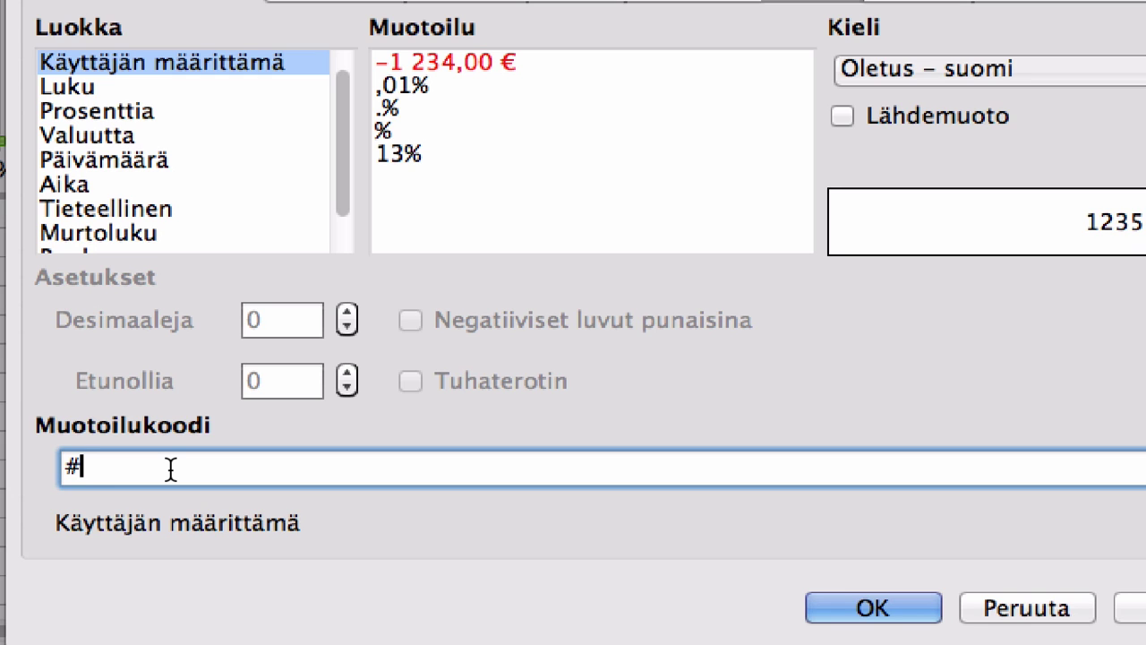
{"action": "type", "text": "%"}
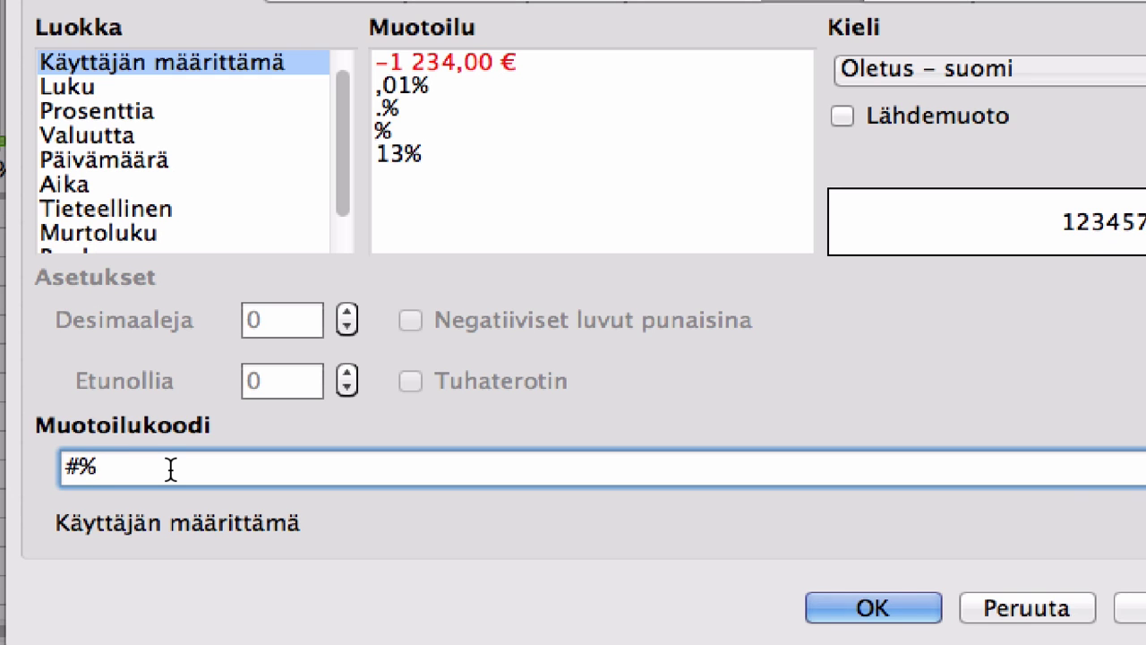
{"action": "type", "text": ";#%"}
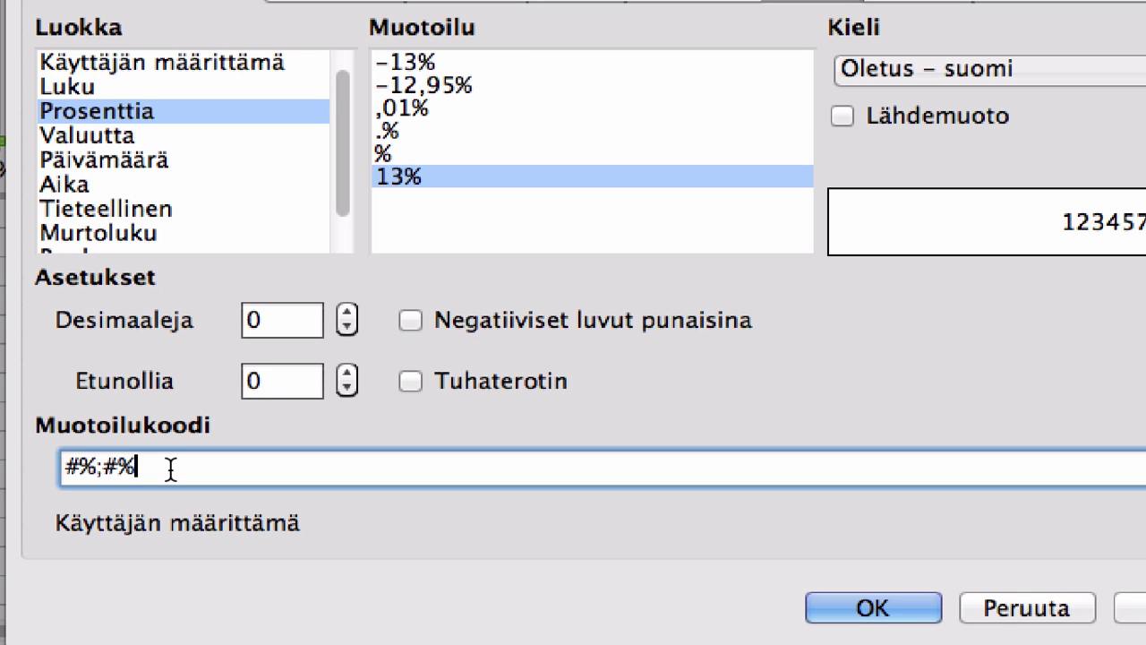
{"action": "left_click", "coordinate": [881, 610]}
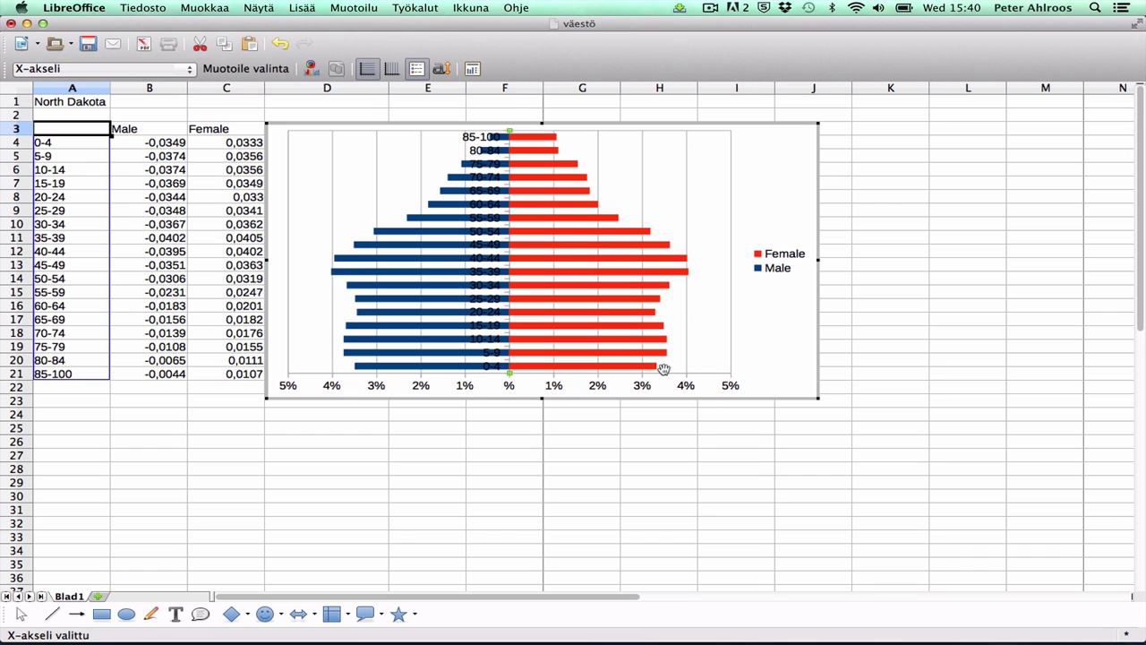
Set the label placement of the chart's age-group X axis to "ulkopuolelle loppuun".
{"action": "right_click", "coordinate": [467, 137]}
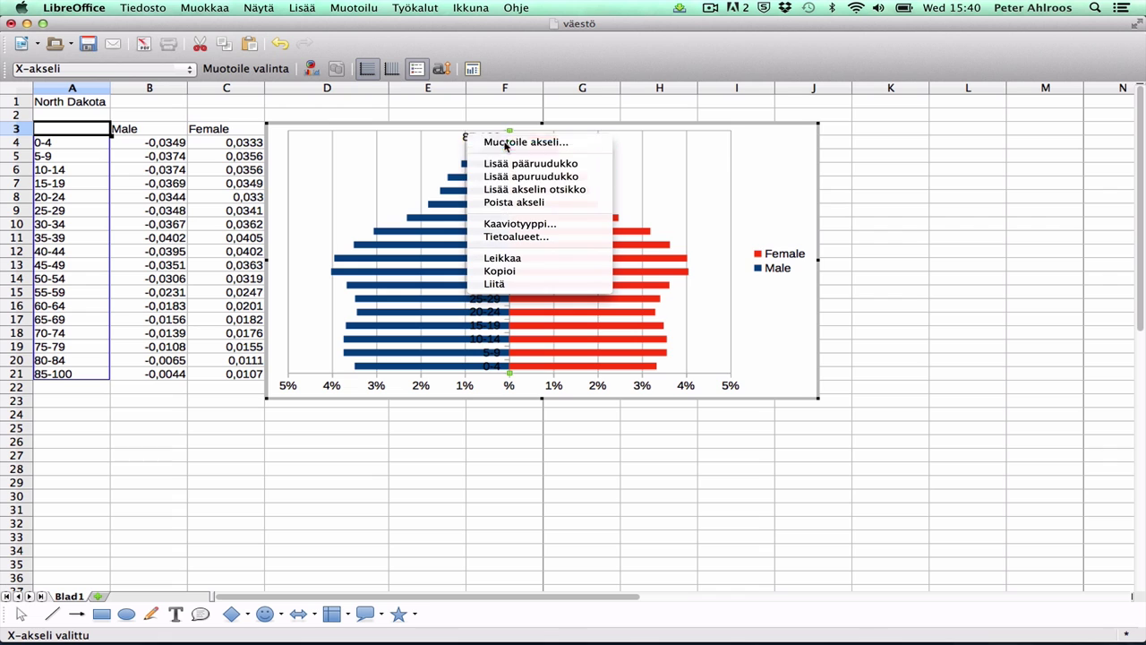
{"action": "left_click", "coordinate": [506, 142]}
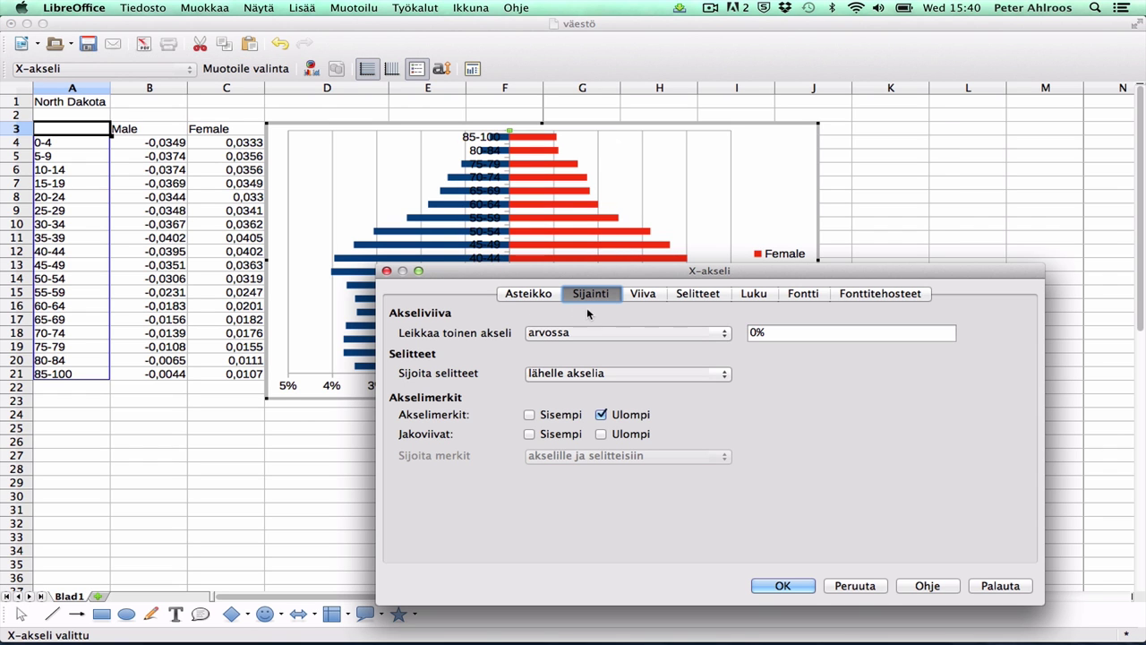
{"action": "left_click", "coordinate": [559, 379]}
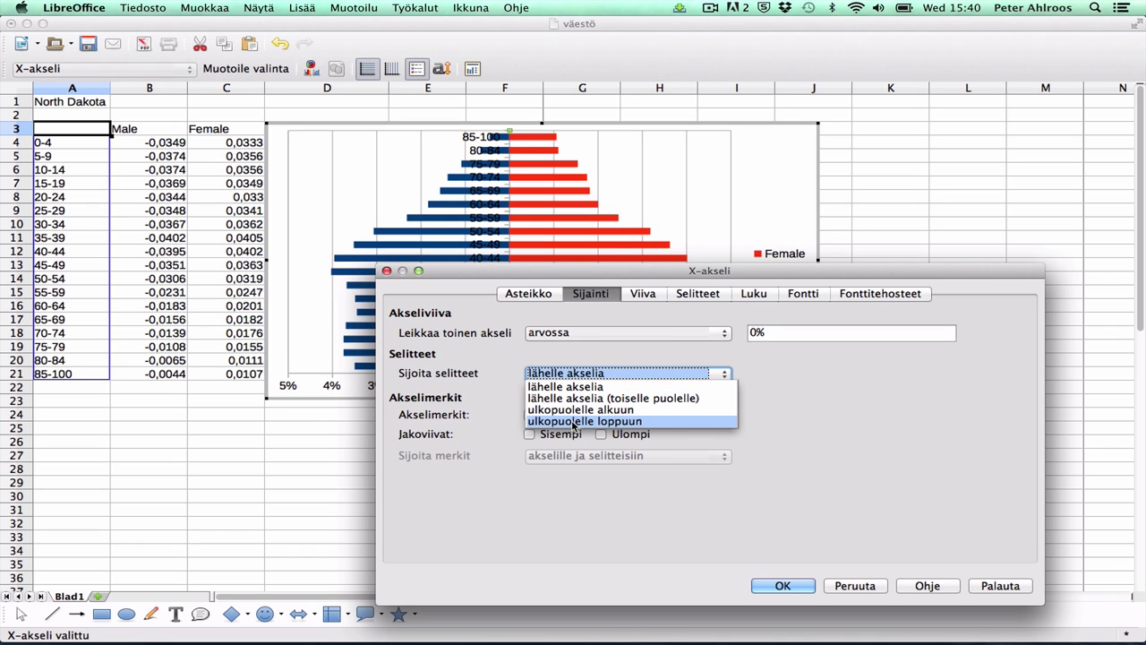
{"action": "left_click", "coordinate": [574, 422]}
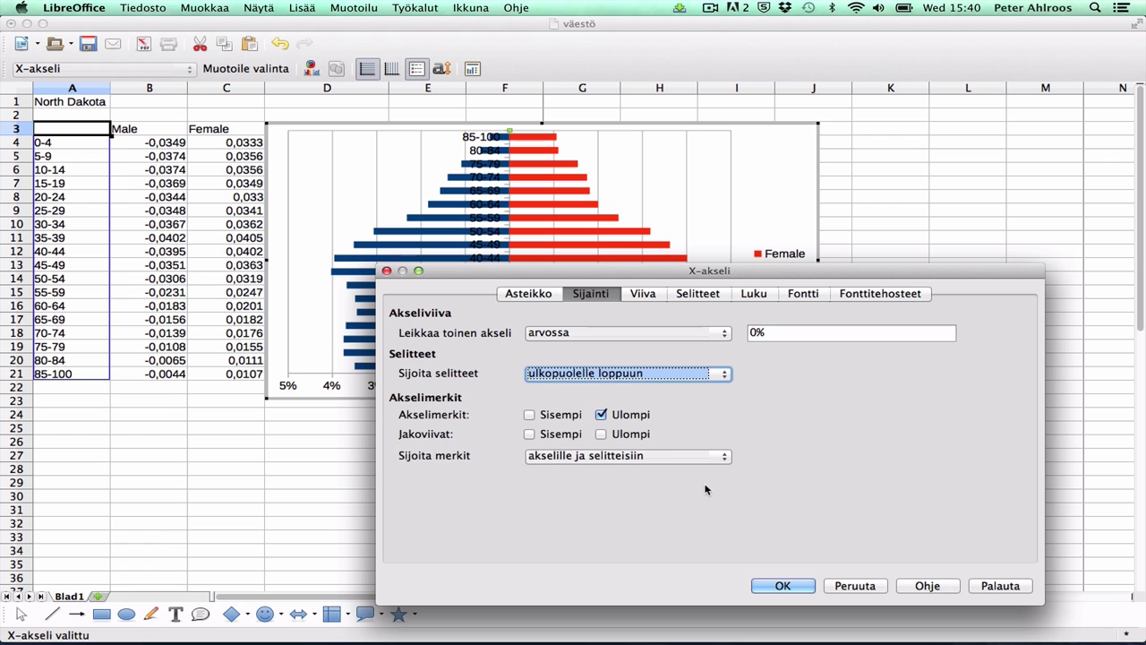
{"action": "left_click", "coordinate": [783, 586]}
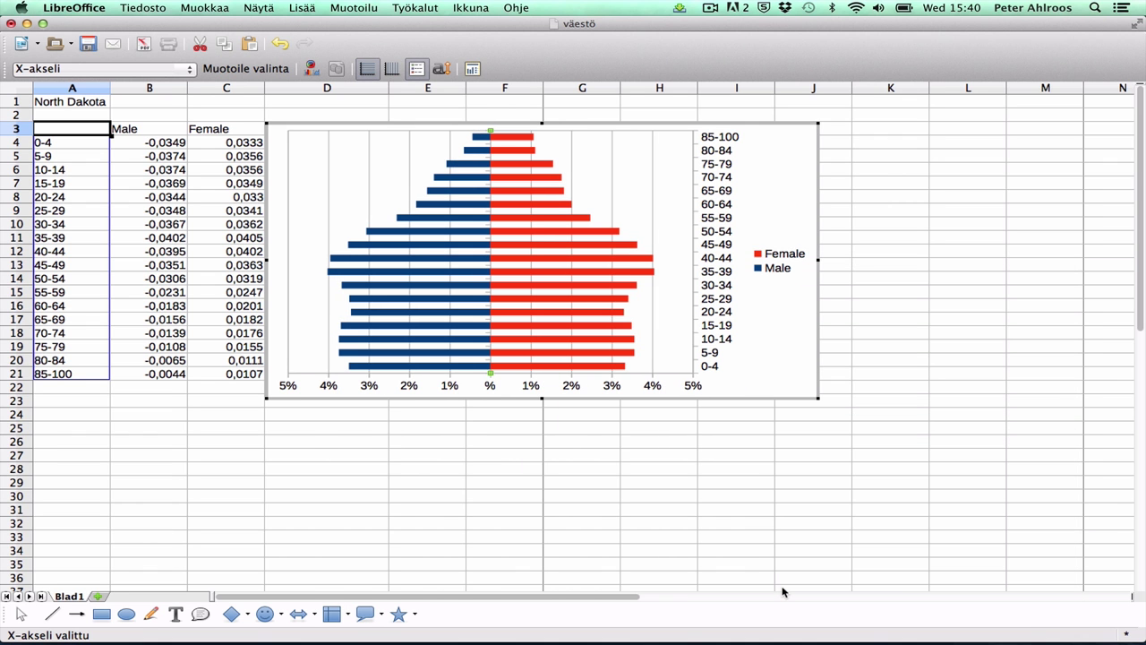